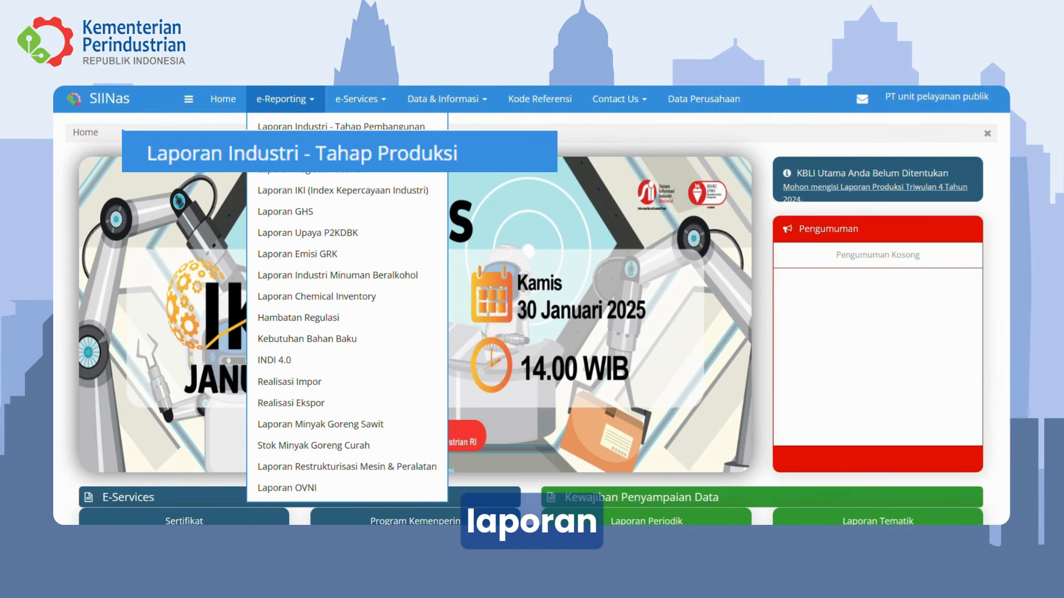
- Start a new production-stage industry report (Tahap Produksi) and set its reporting period to Triwulan 3 Tahun 2025
left_click(425, 147)
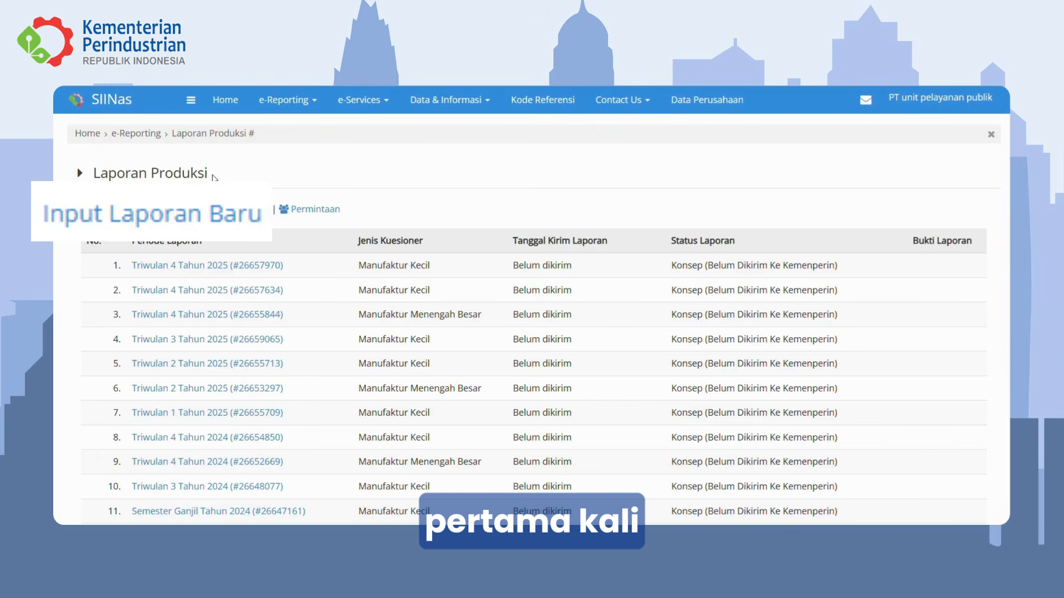
left_click(169, 212)
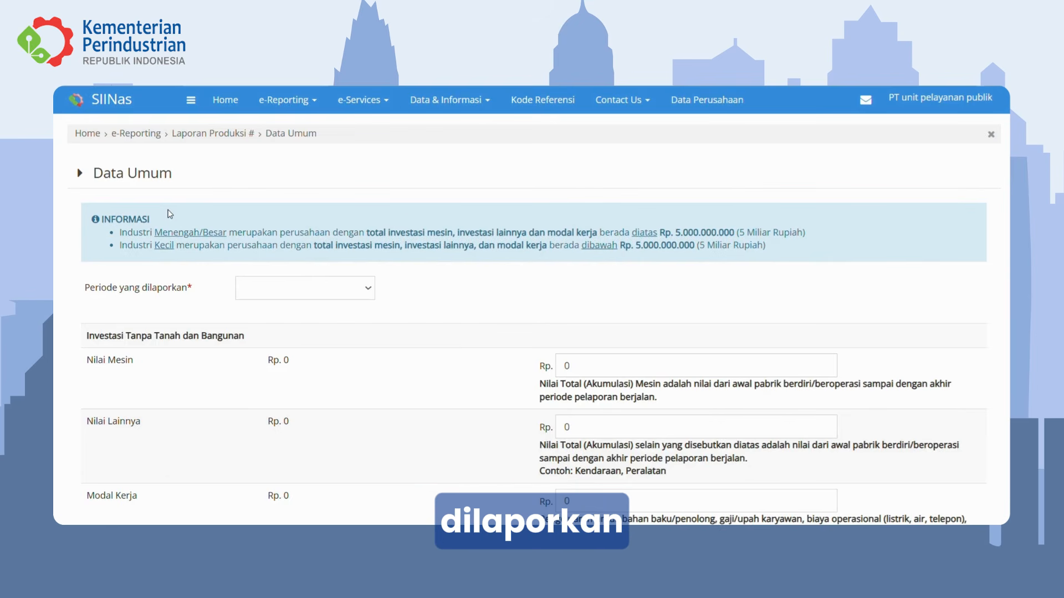
scroll(352, 263, "down", 3)
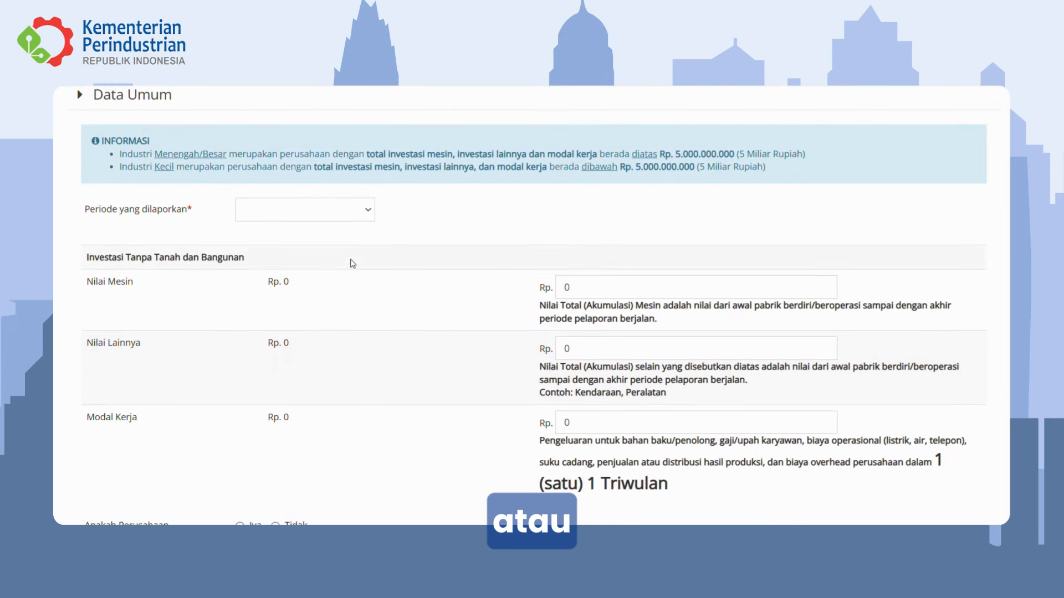
left_click(370, 217)
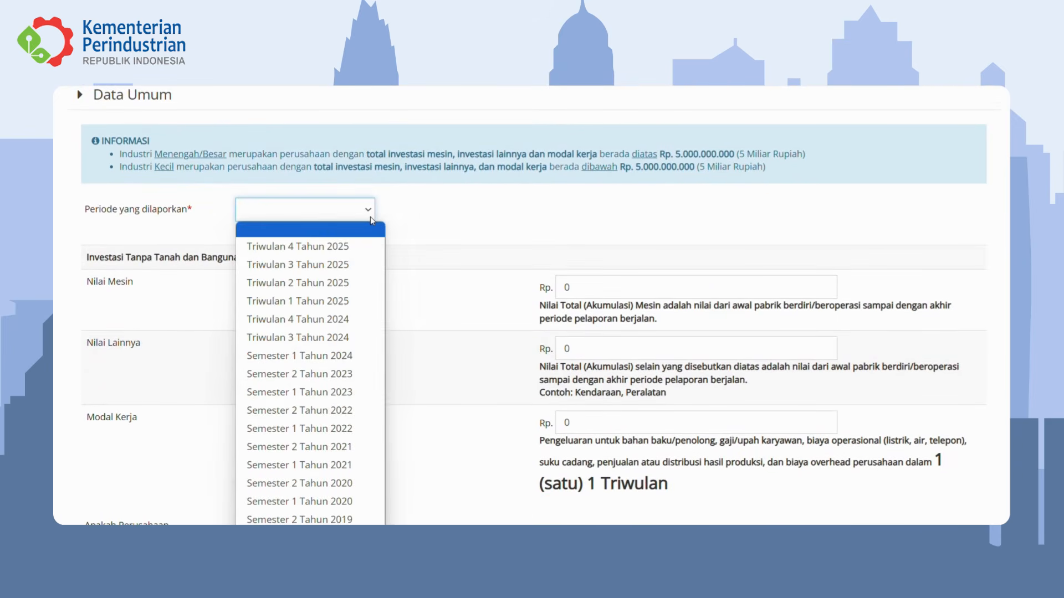
left_click(380, 262)
- Enter the Triwulan 3 Tahun 2025 investment values: Nilai Mesin 5000000, Nilai Lainnya 5000000 and Modal Kerja 10000000
left_click(581, 285)
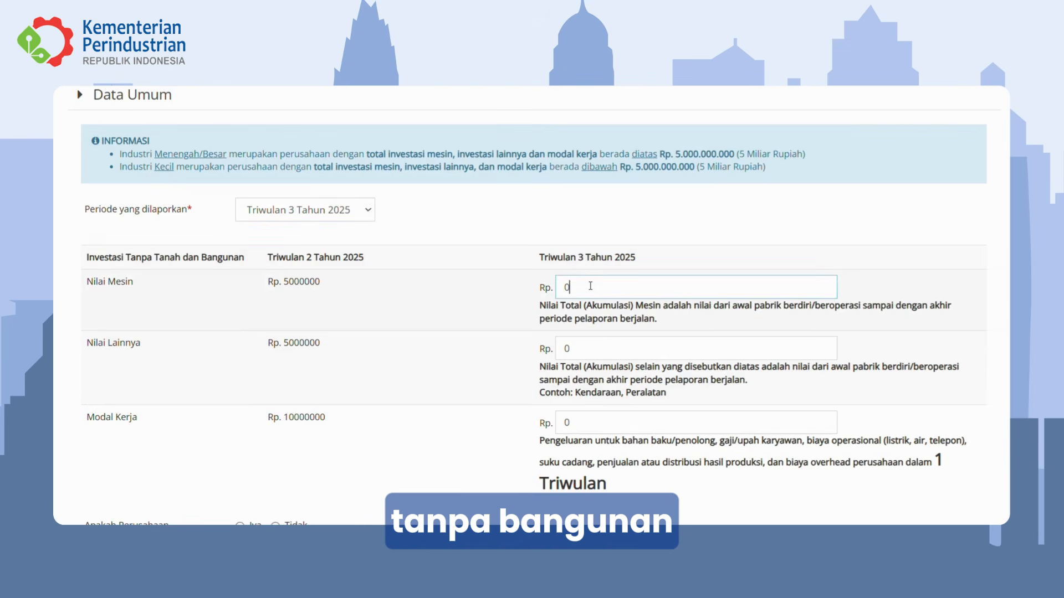
key("BackSpace")
type("5000000")
left_click(643, 348)
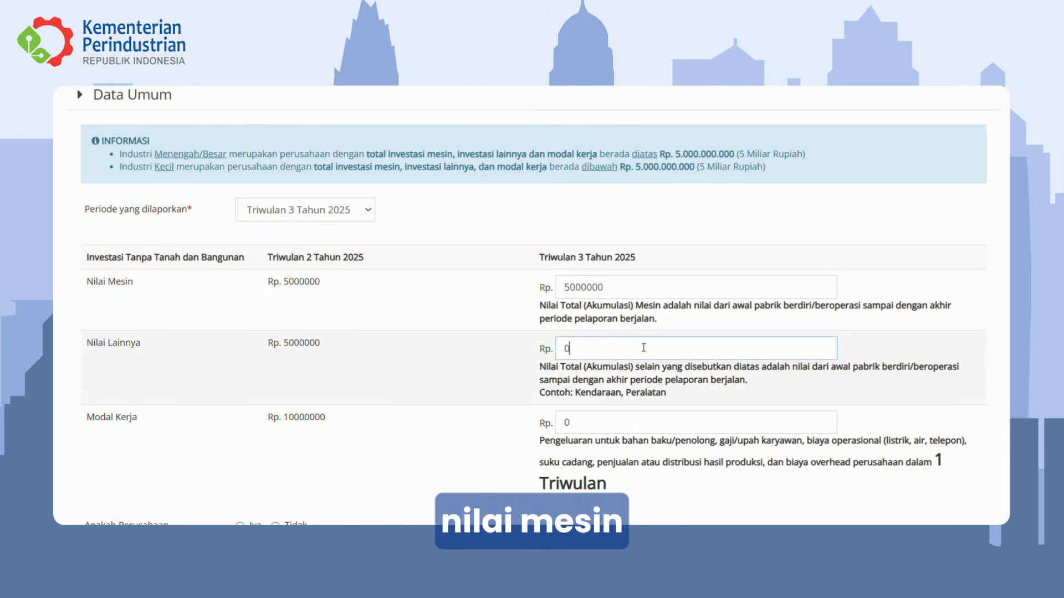
key("BackSpace")
type("5000000")
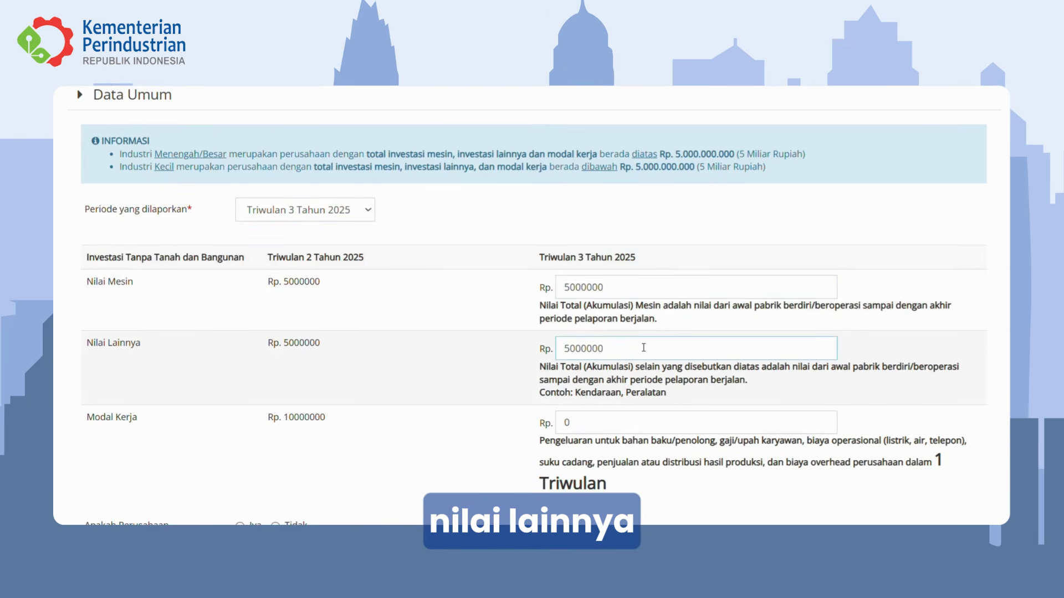
left_click(651, 422)
key("BackSpace")
type("10000000")
- Answer Tidak to both questions on whether the company uses and provides Jasa Maklon
scroll(651, 423, "down", 2)
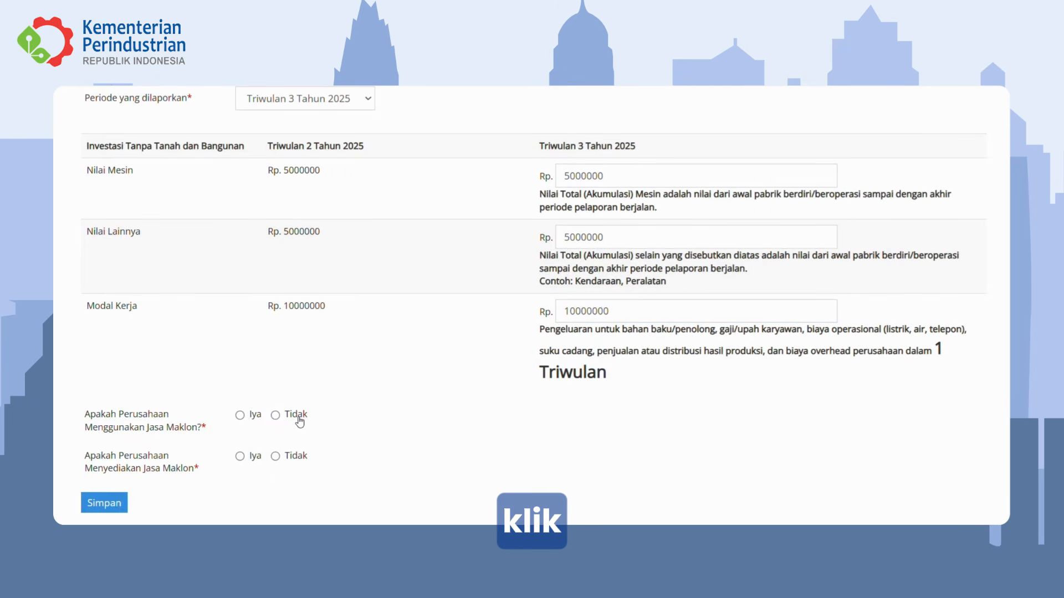
left_click(275, 415)
left_click(298, 455)
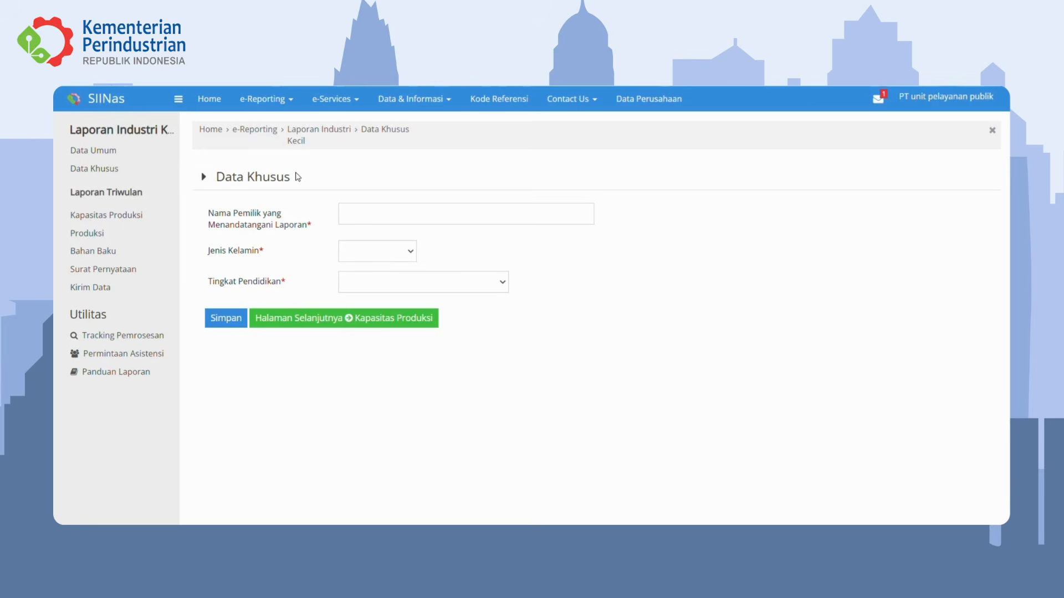
- Fill in Data Khusus with the signing owner's name, gender Laki-Laki and education level Sarjana, and save it
left_click(431, 212)
type("xxx")
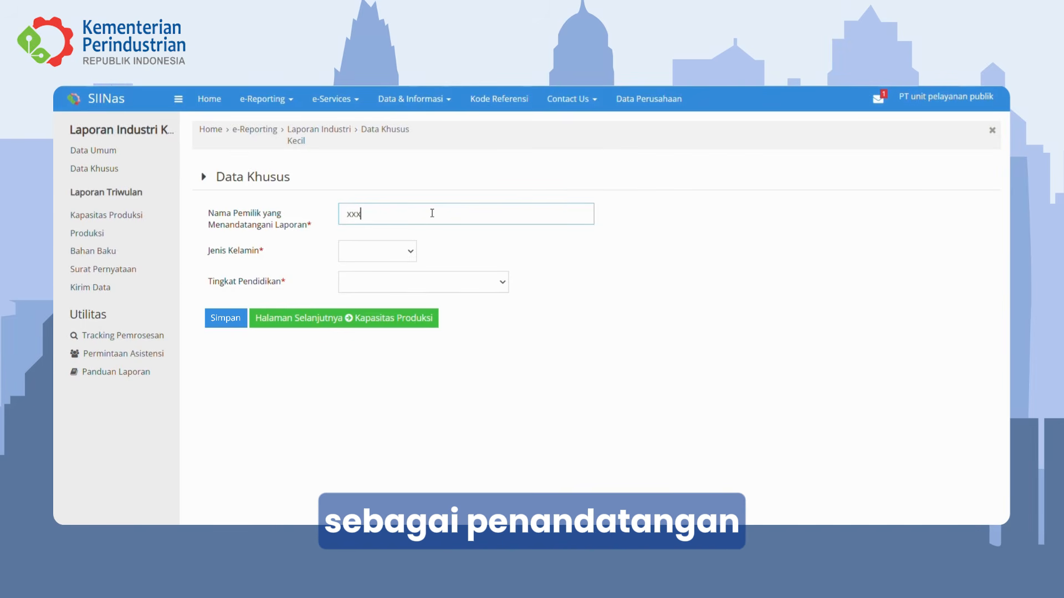
left_click(411, 252)
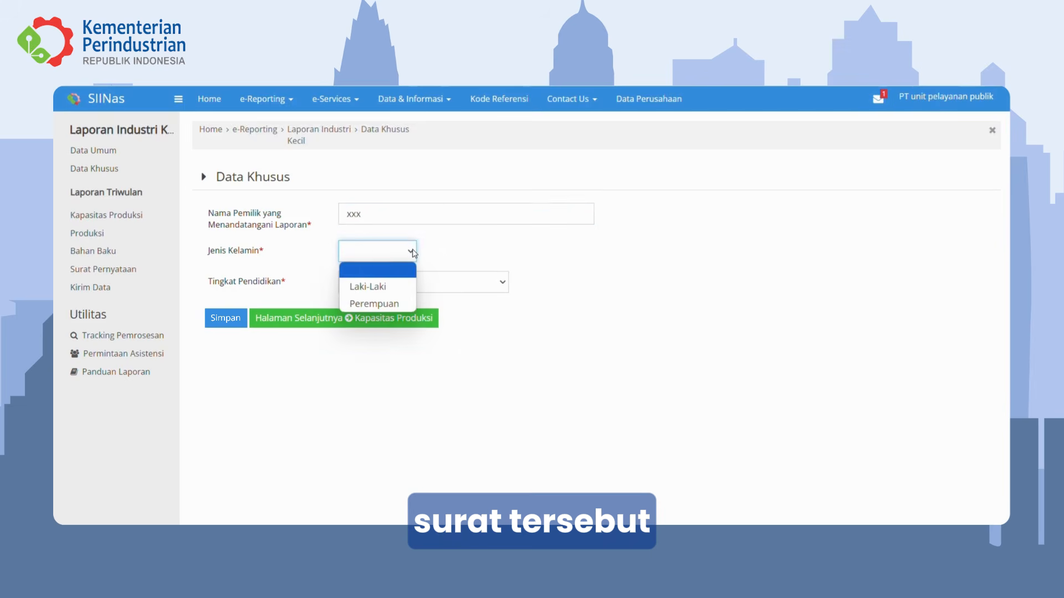
left_click(409, 286)
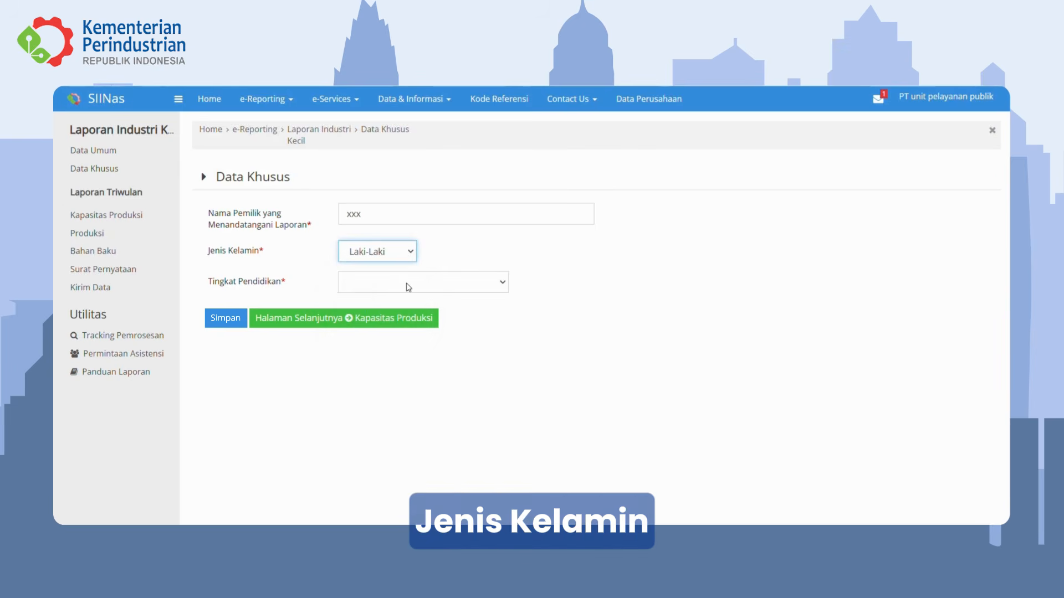
left_click(503, 286)
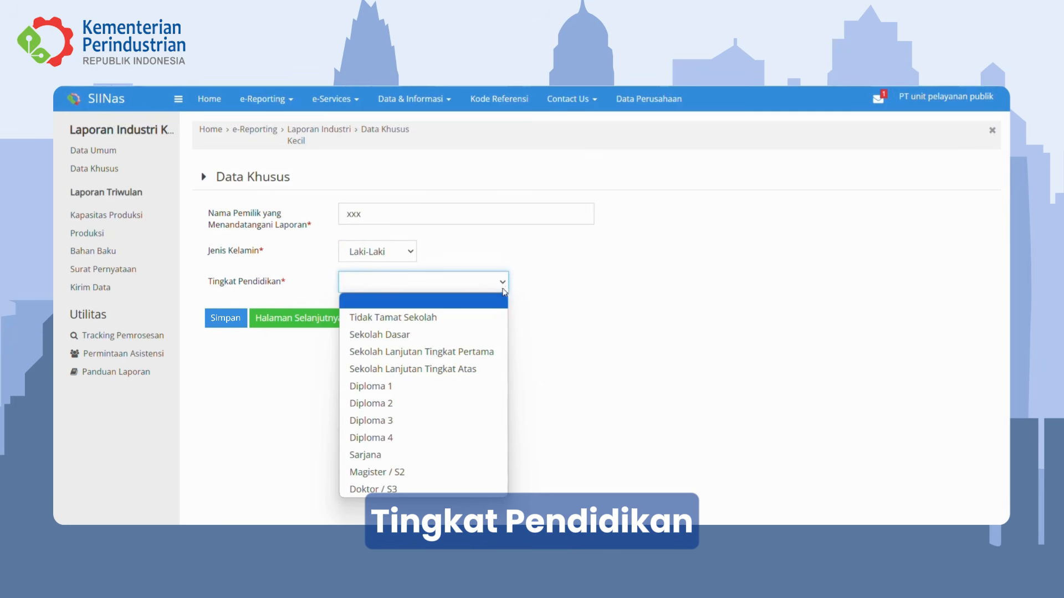
left_click(482, 447)
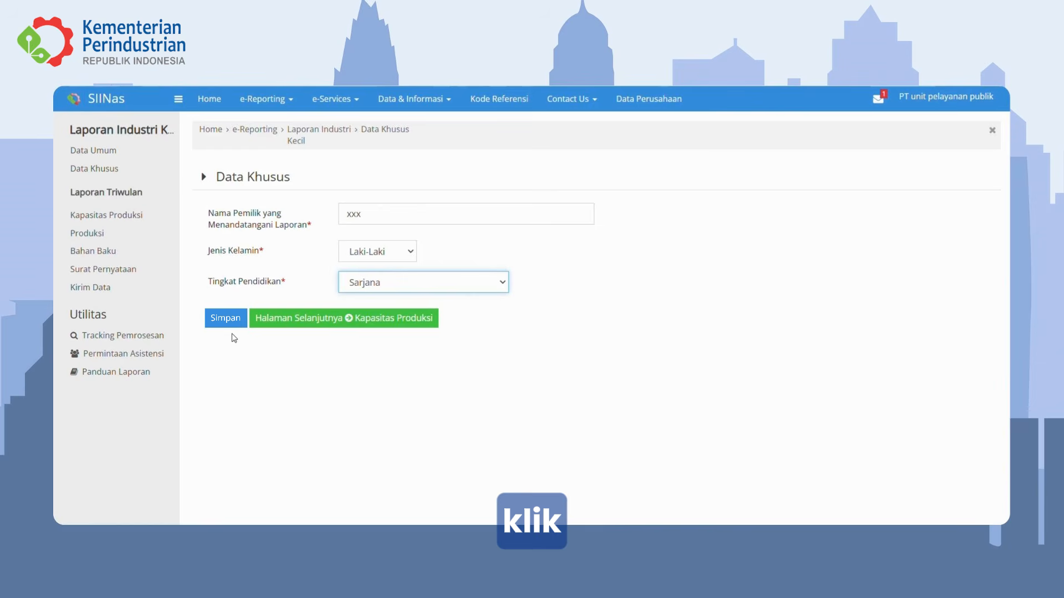
left_click(217, 318)
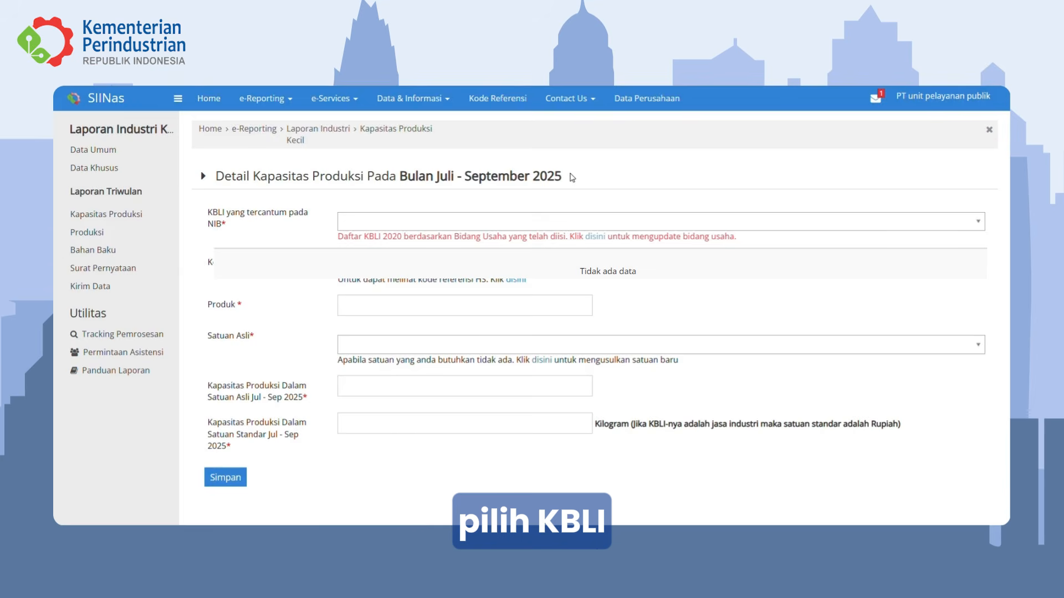
- In the production capacity details, choose KBLI 14111, enter the product "baju" and set Satuan Asli to piece
left_click(534, 224)
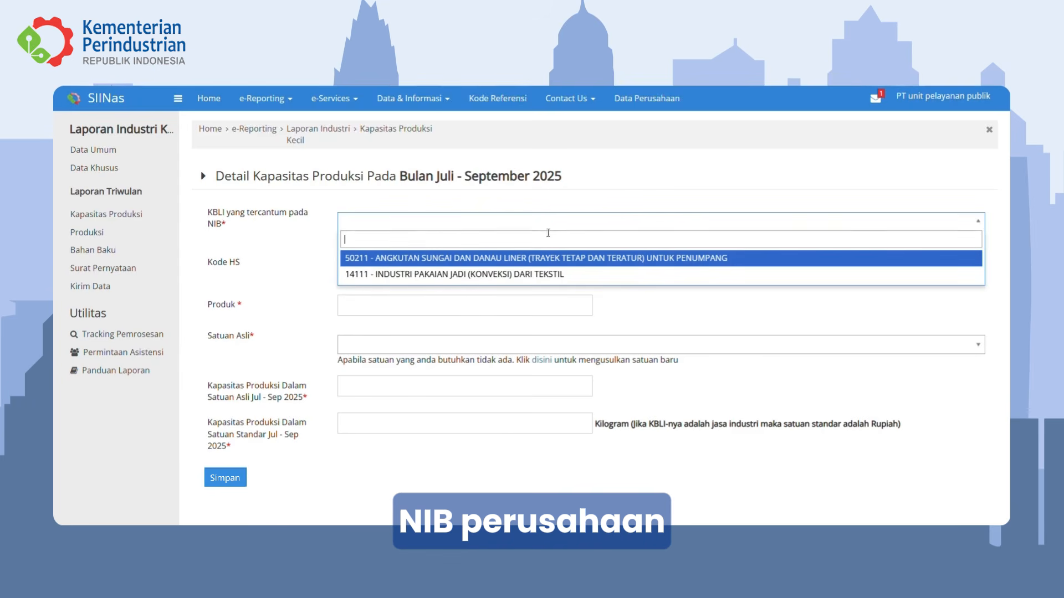
left_click(580, 272)
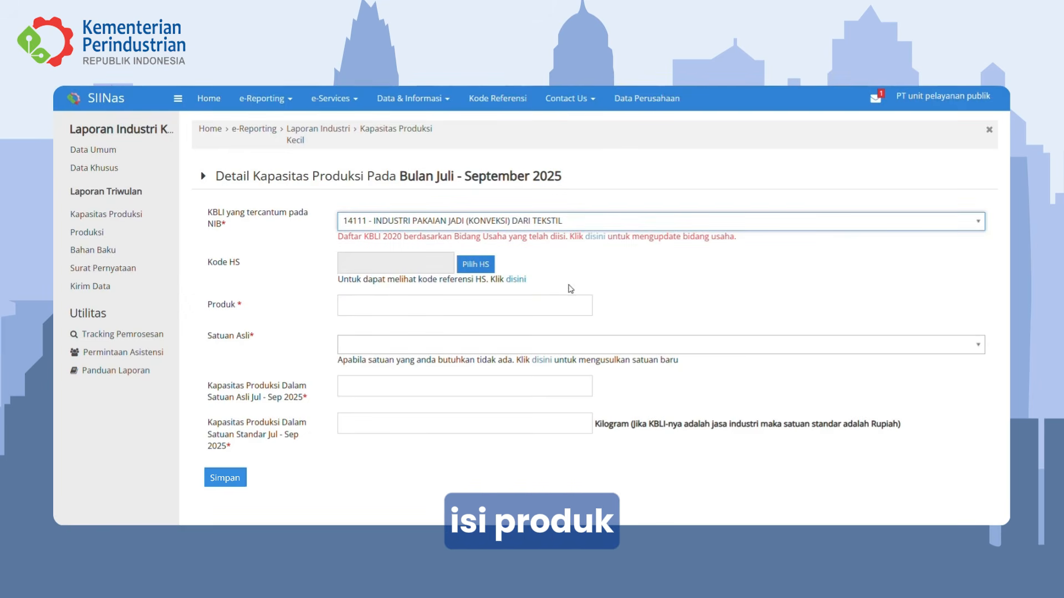
left_click(557, 302)
type("baju")
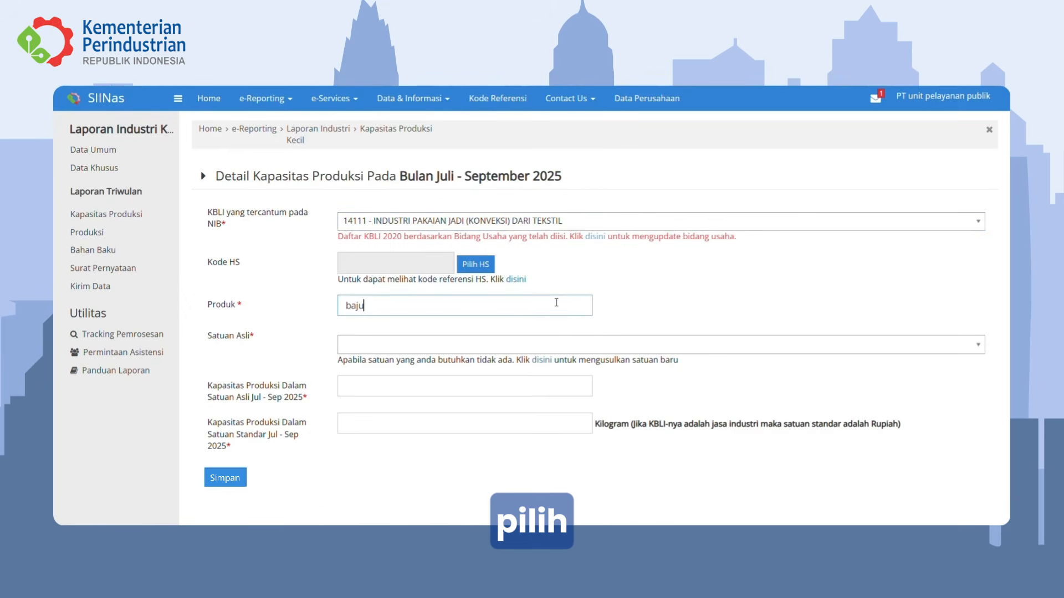
left_click(511, 347)
type("piece")
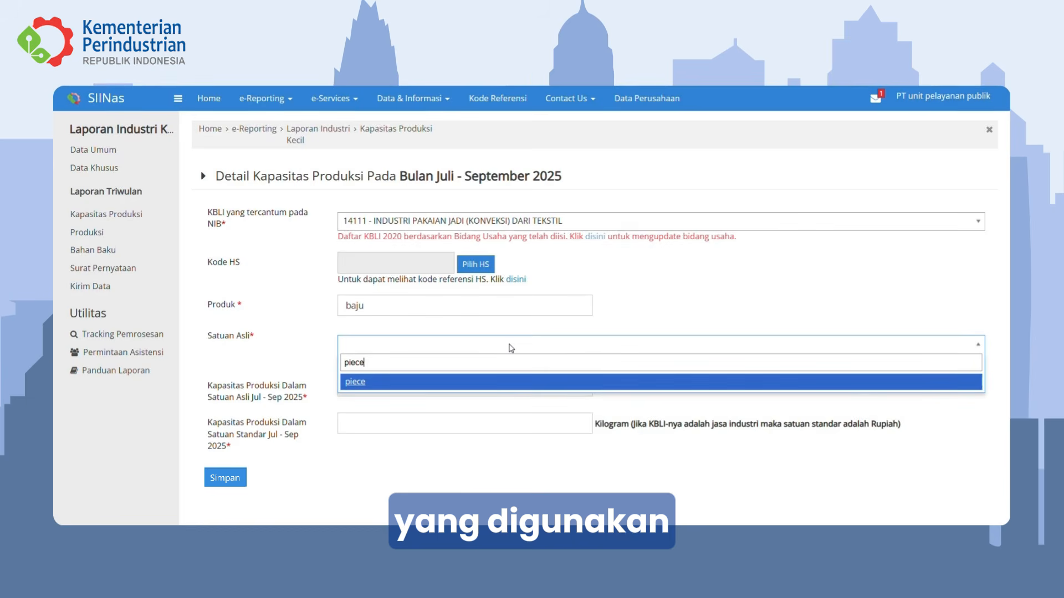
left_click(509, 385)
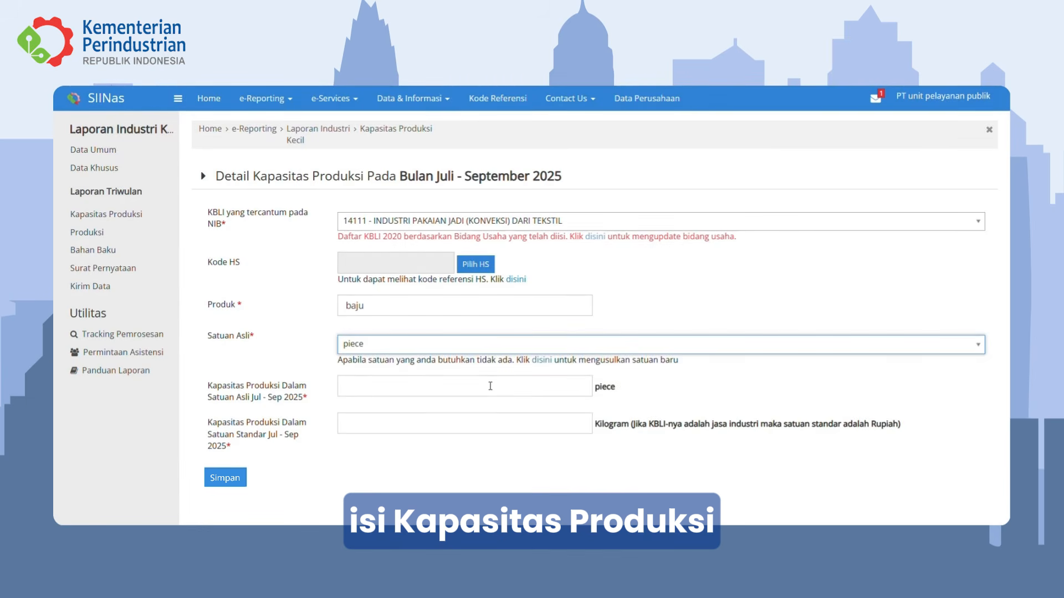
- Set the Jul - Sep 2025 production capacity to 15000000 piece and 2000000 kilogram, and save the entry
left_click(491, 386)
type("15000000")
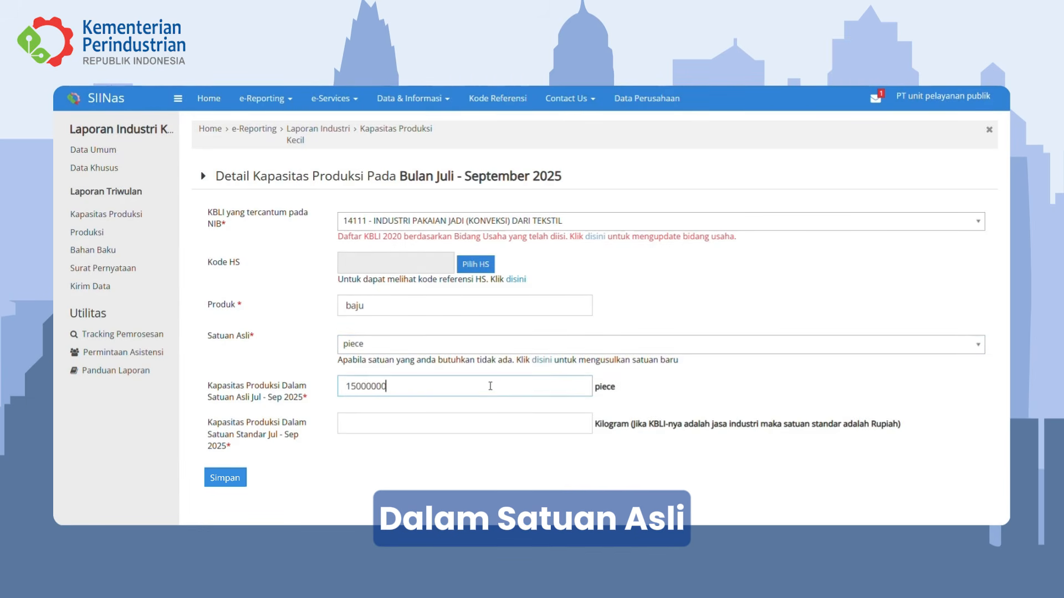
left_click(465, 421)
type("2000000")
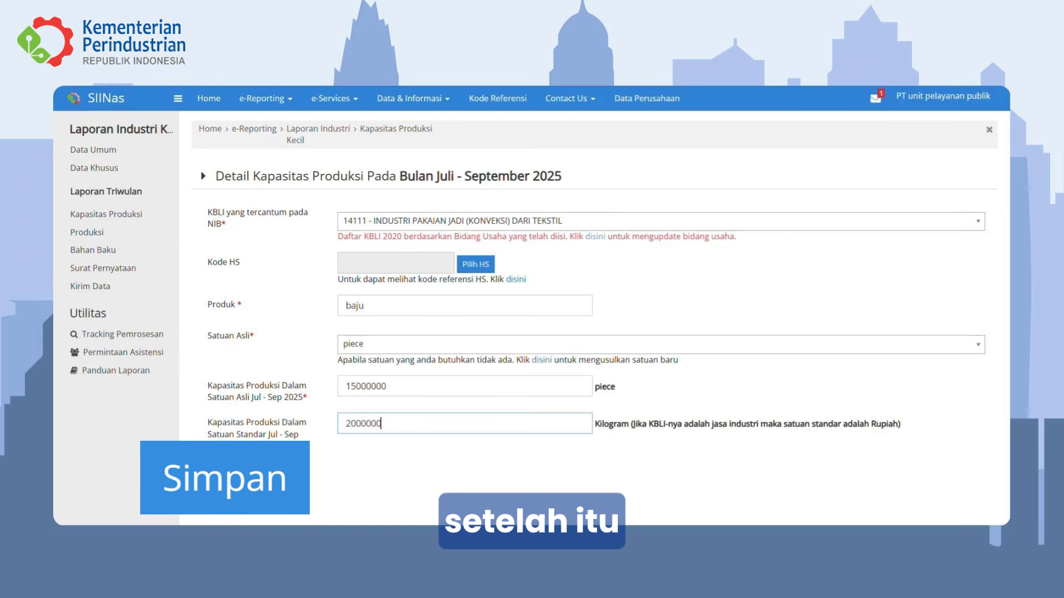
left_click(235, 479)
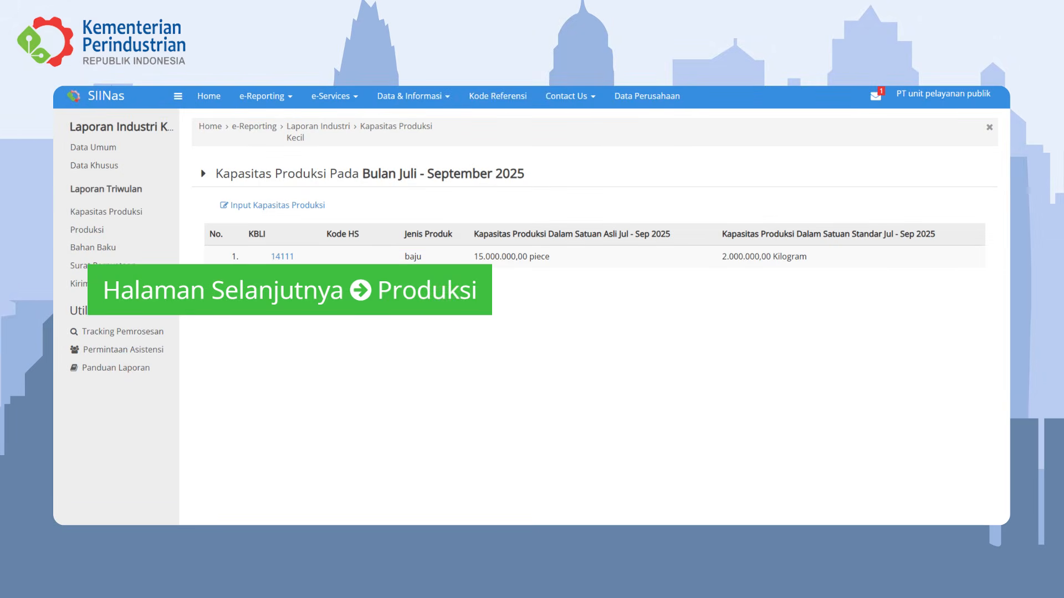
- Go to the Produksi page, enter the product "baju wanita" and choose Kode KBLI 2020 14111
left_click(289, 290)
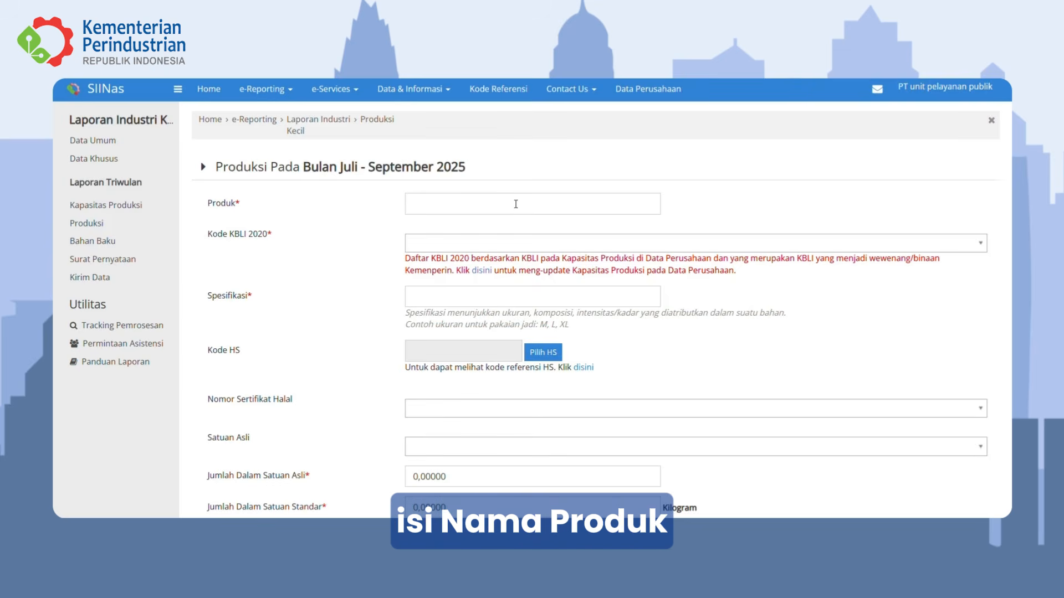
left_click(516, 204)
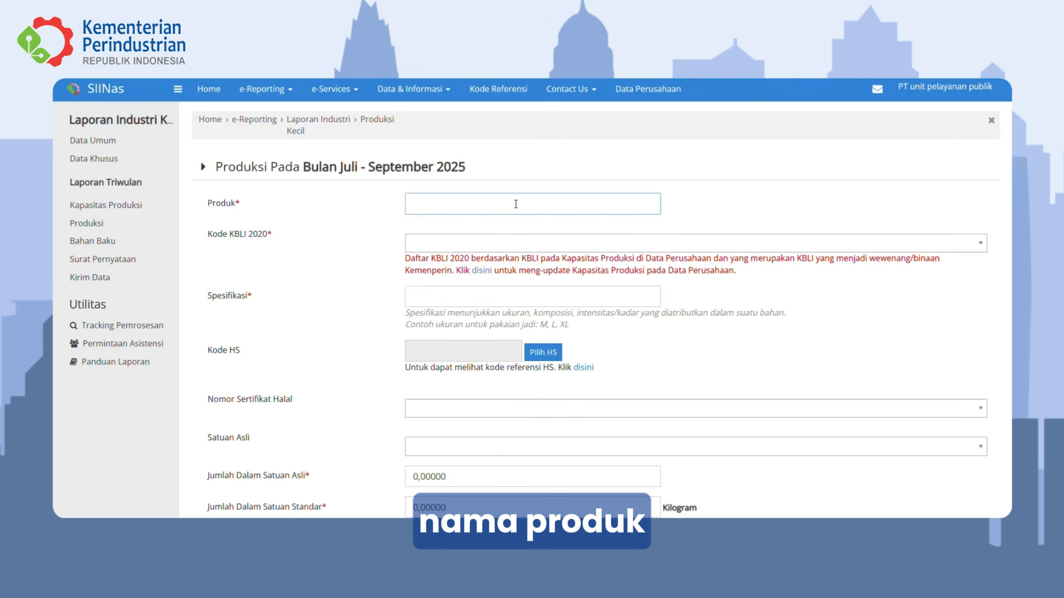
type("baju wanita")
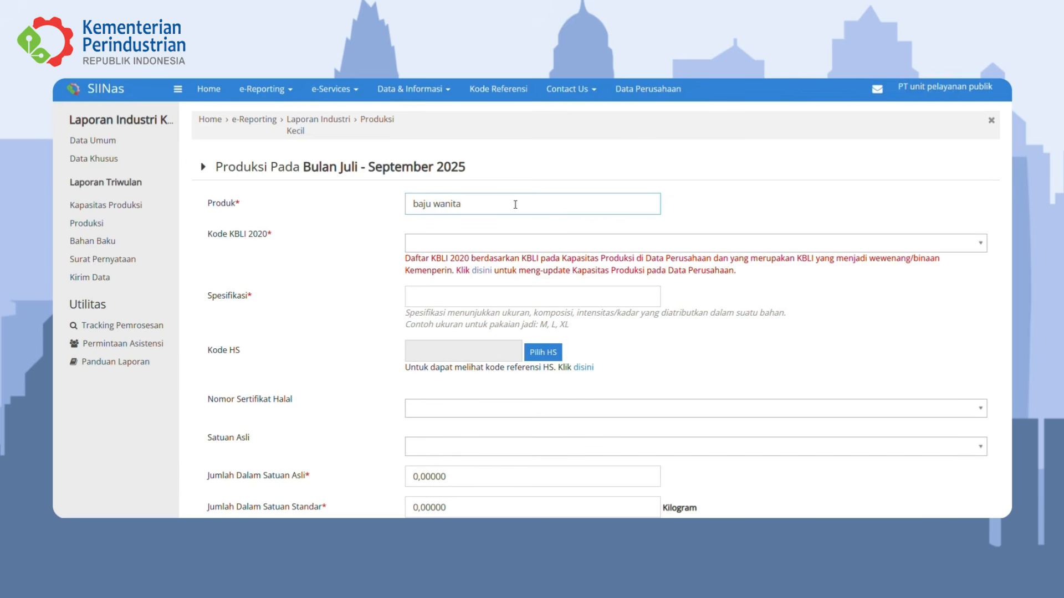
left_click(508, 244)
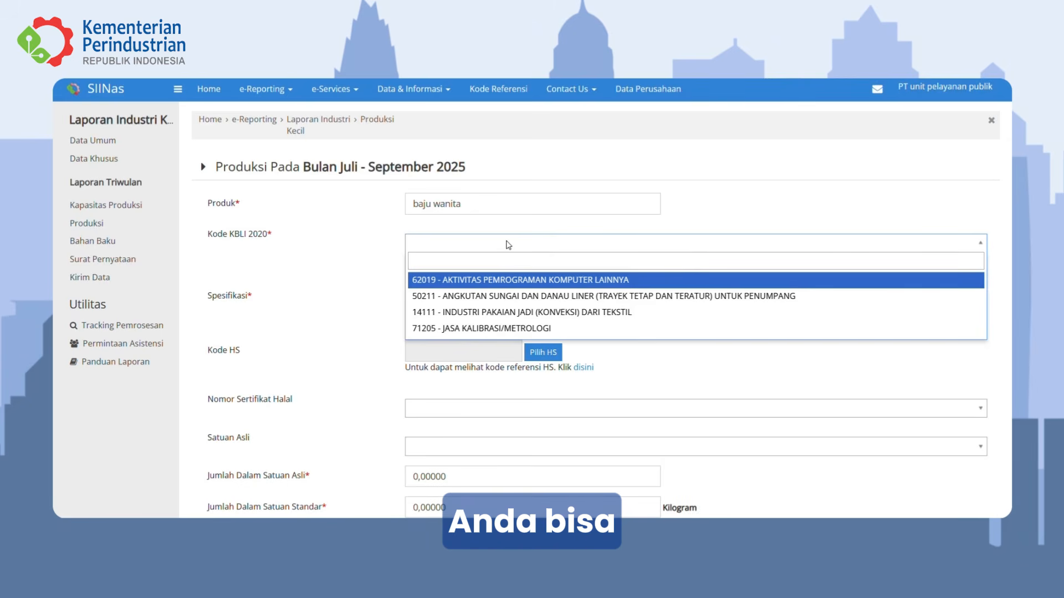
left_click(508, 312)
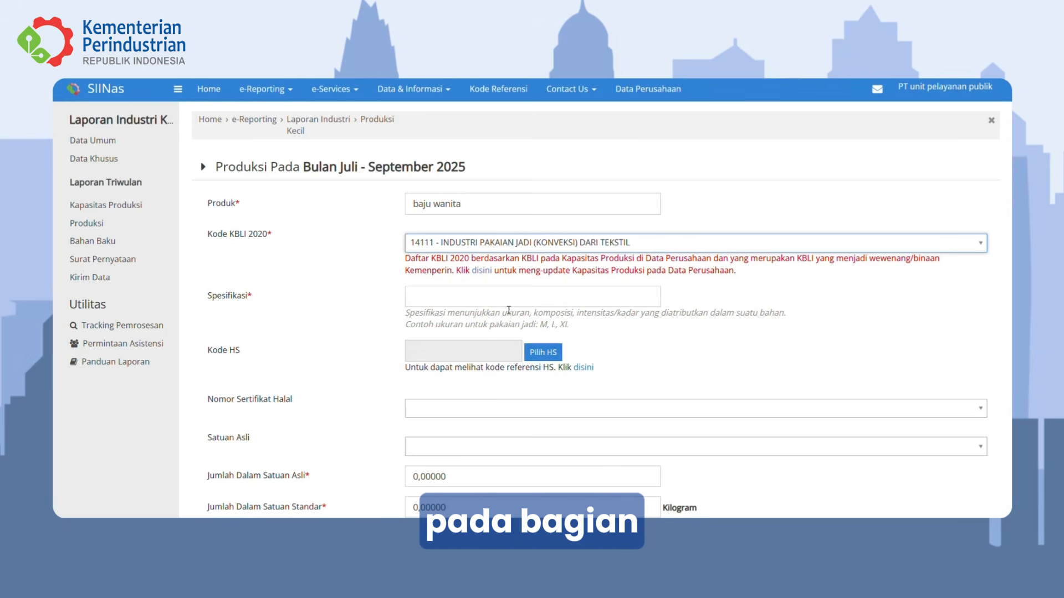
- Enter "pakaian wanita ukuran S M XL" as the product's Spesifikasi
left_click(531, 295)
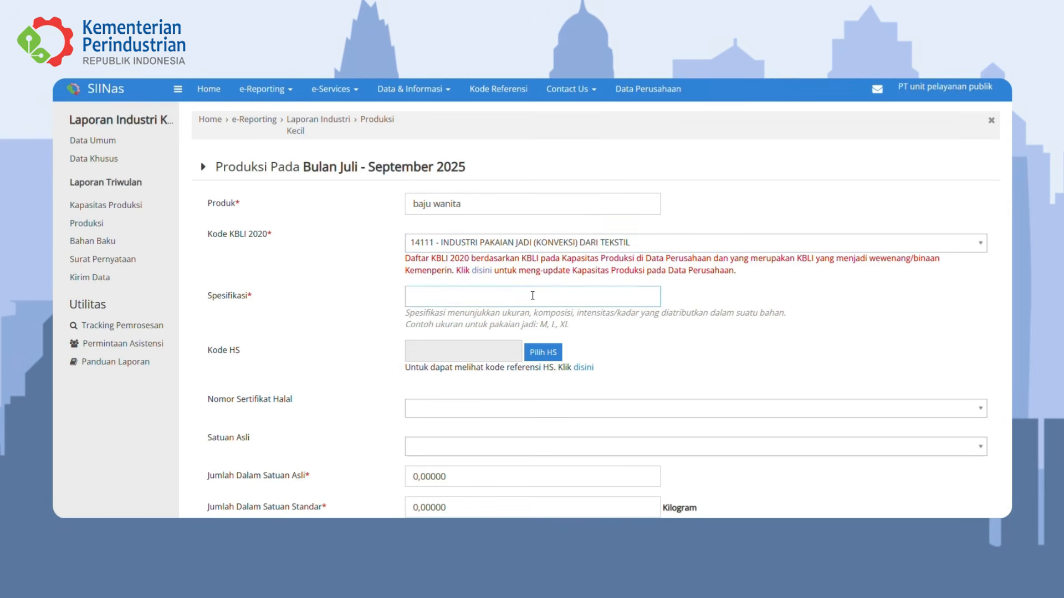
type("pa")
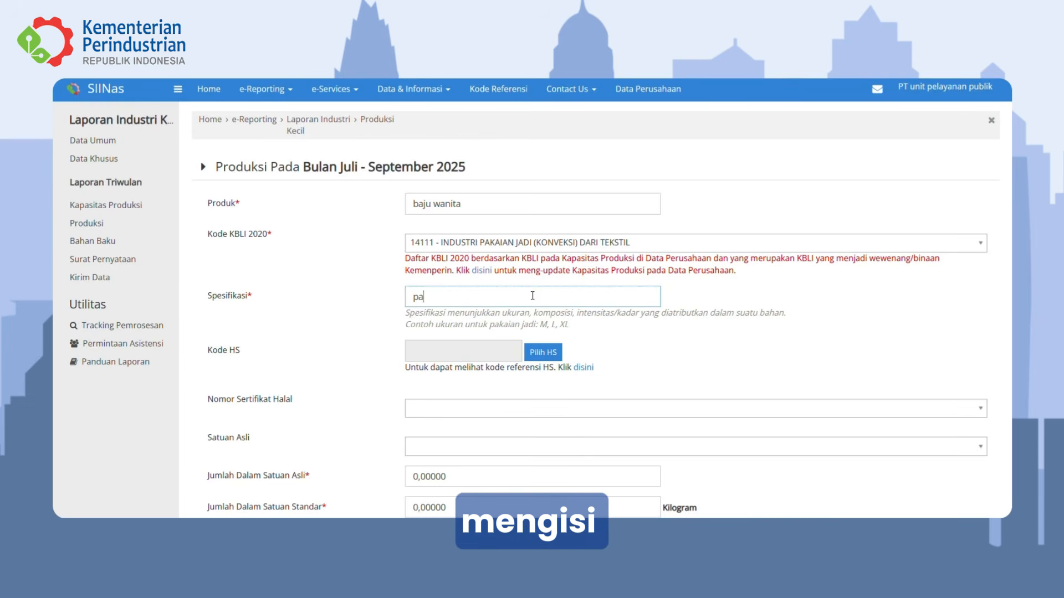
type("kaian wa")
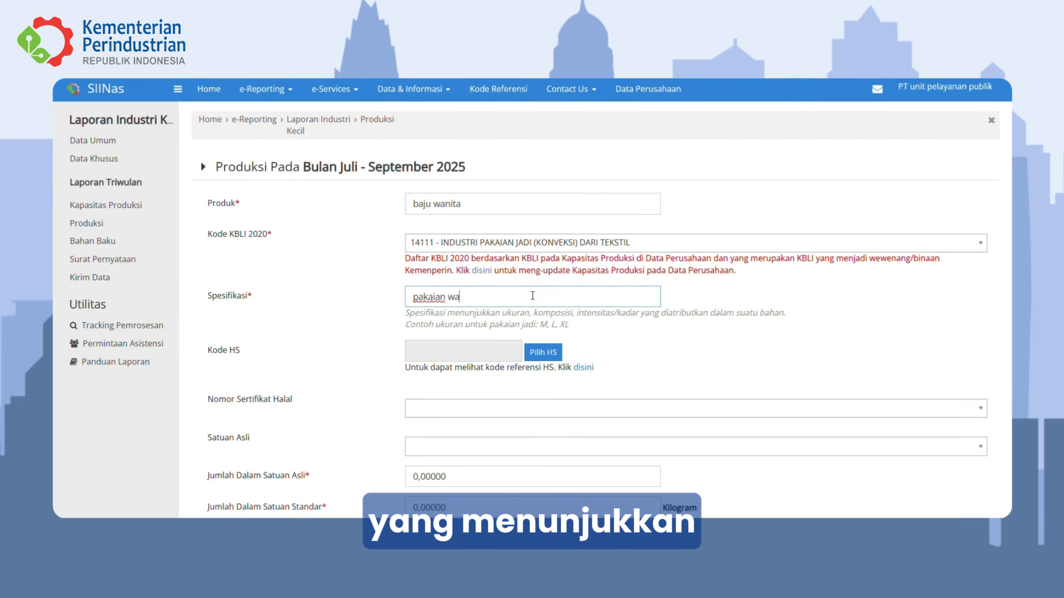
type("nita ukur")
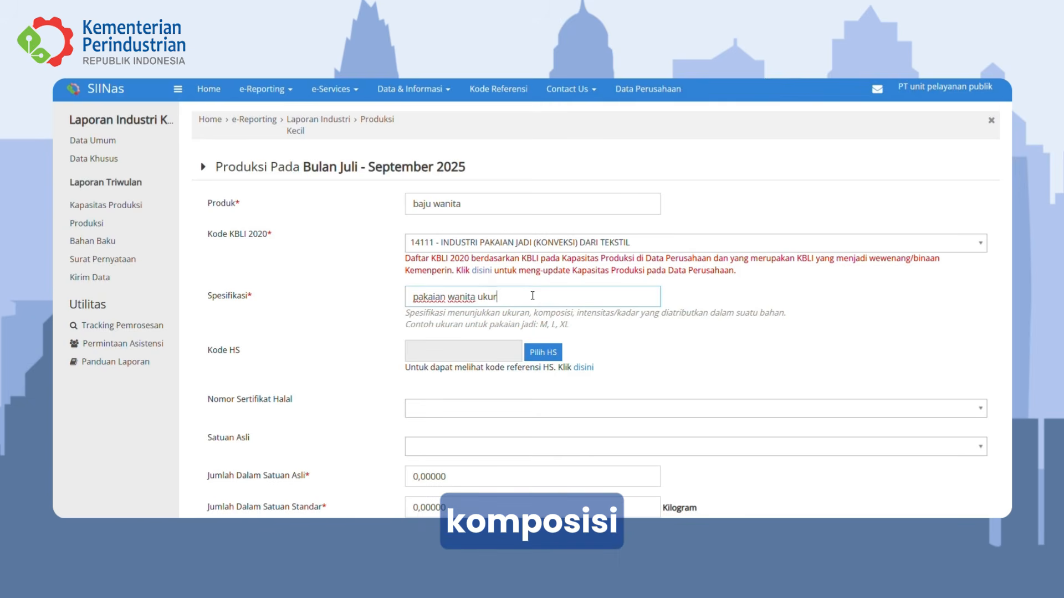
type("an S M ")
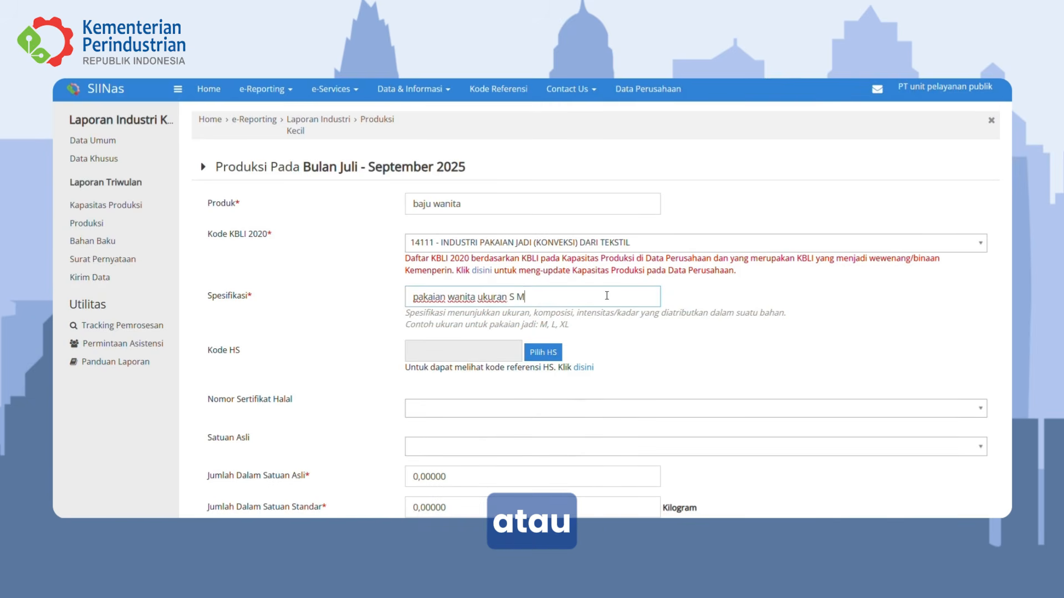
type("XL")
left_click(684, 301)
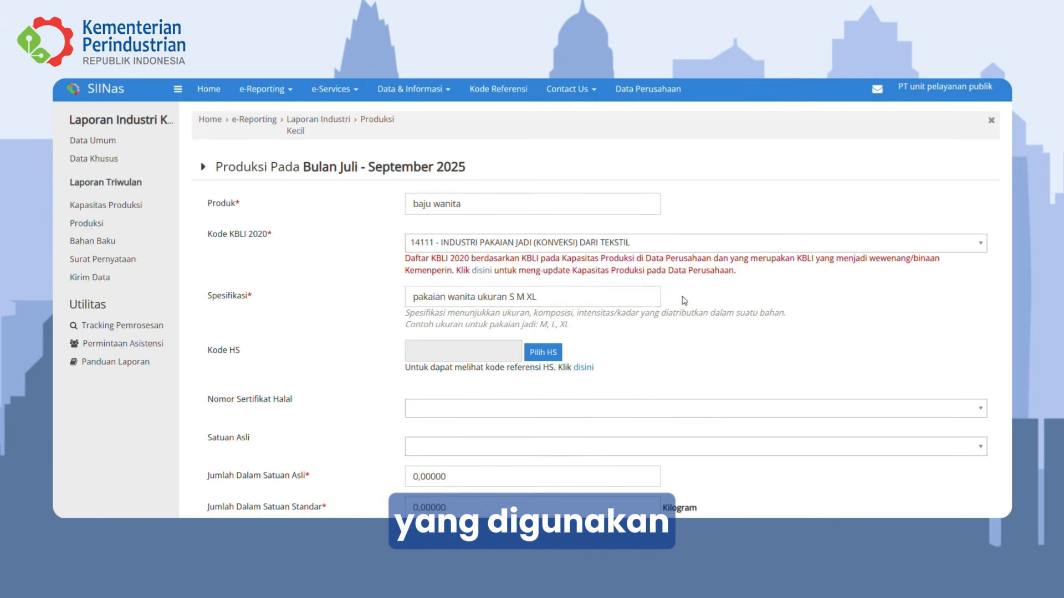
scroll(684, 301, "down", 3)
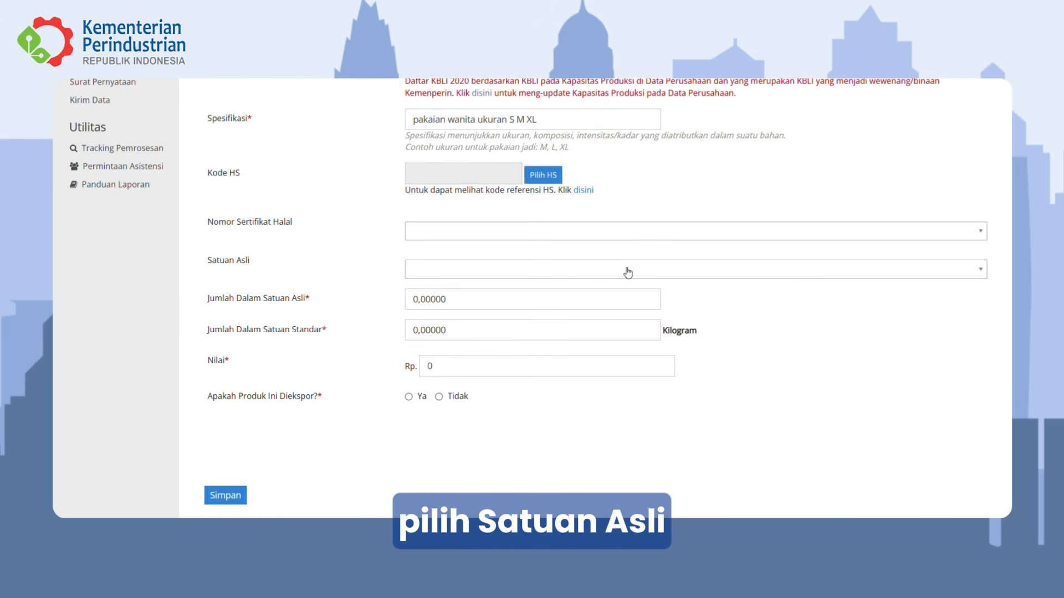
- Set the product's Satuan Asli to piece and its Jumlah Dalam Satuan Asli to 100
left_click(627, 269)
type("piece")
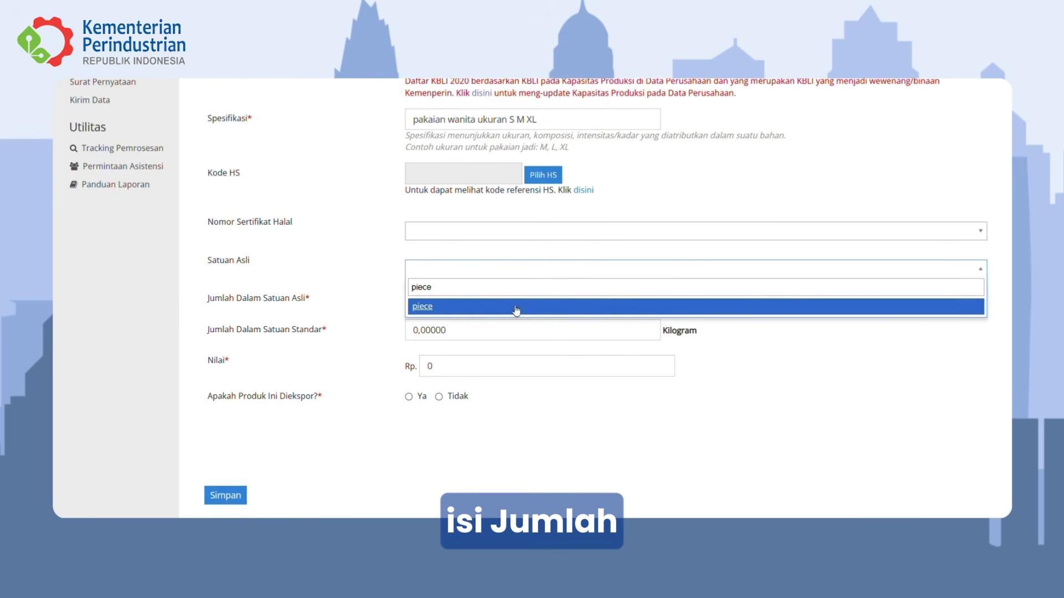
left_click(467, 302)
left_click(455, 301)
key("BackSpace")
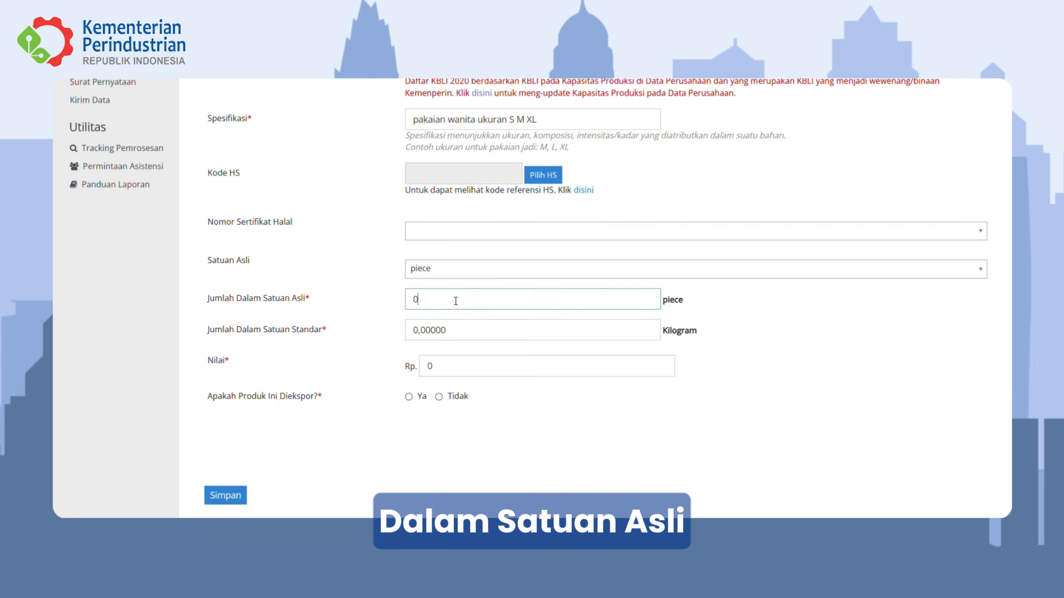
key("BackSpace")
type("100")
- Set the product's Jumlah Dalam Satuan Standar to 10 Kilogram
left_click(451, 332)
key("BackSpace")
key("BackSpace")
key("BackSpace")
key("BackSpace")
key("BackSpace")
key("BackSpace")
key("BackSpace")
type("1")
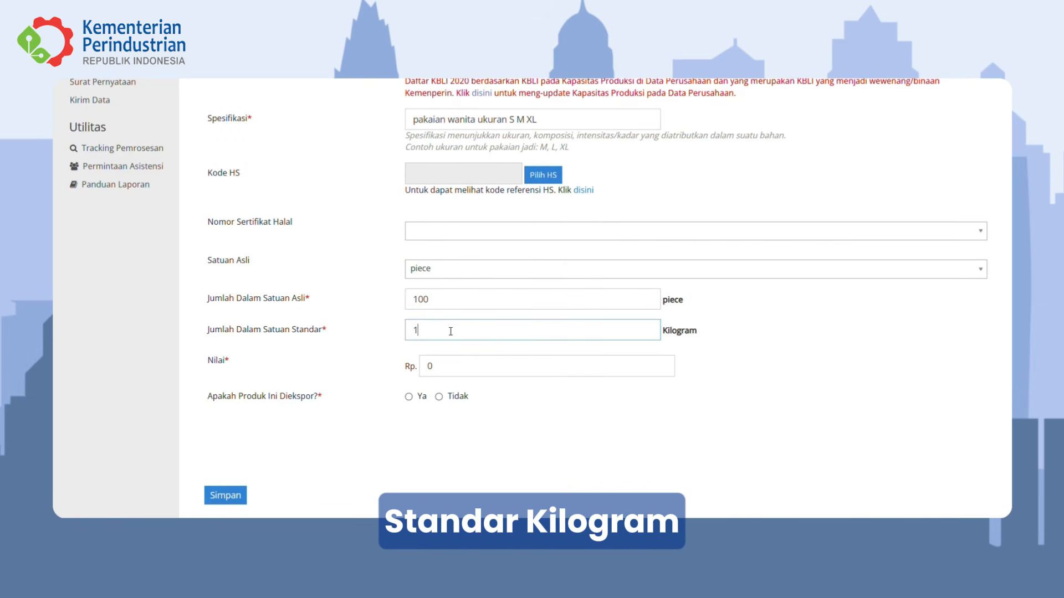
type("0")
- Set the product's production Nilai to Rp. 12543120
left_click(442, 363)
key("BackSpace")
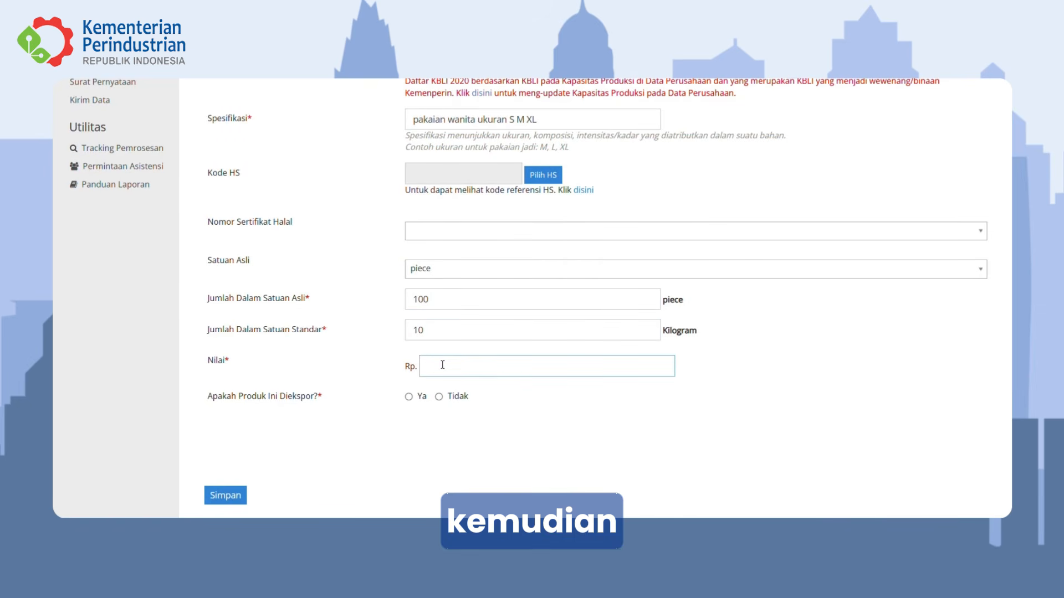
type("125431")
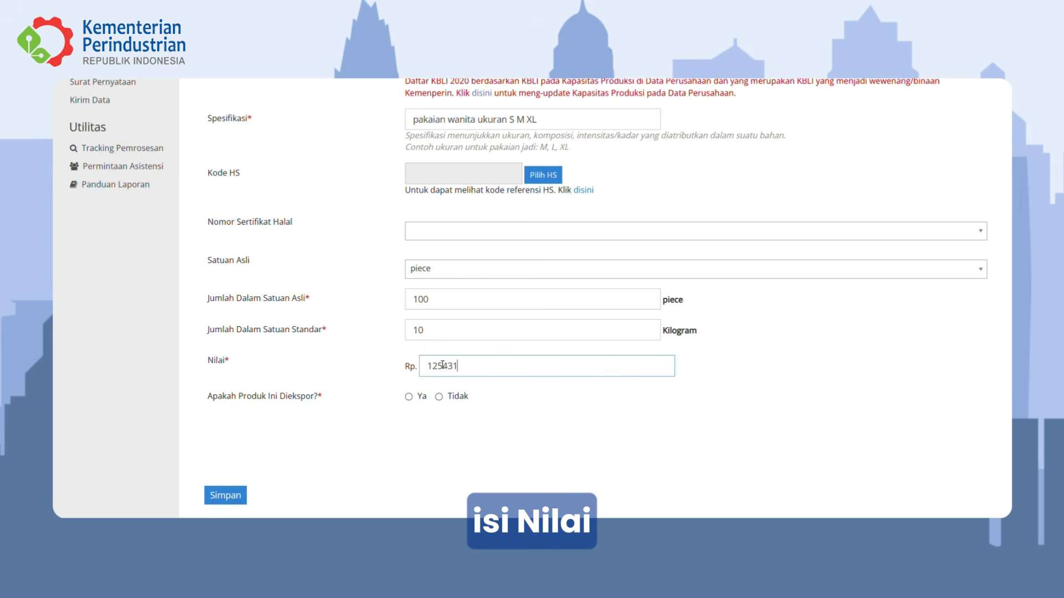
type("20")
left_click(489, 390)
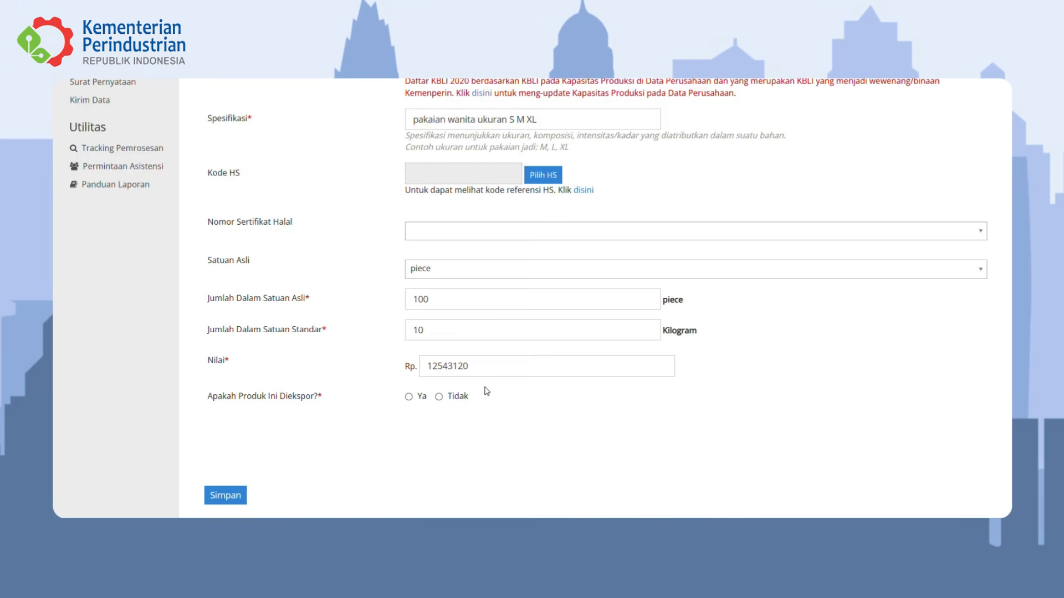
- Mark the product as exported and as directly exported, answering Ya to both questions
left_click(465, 401)
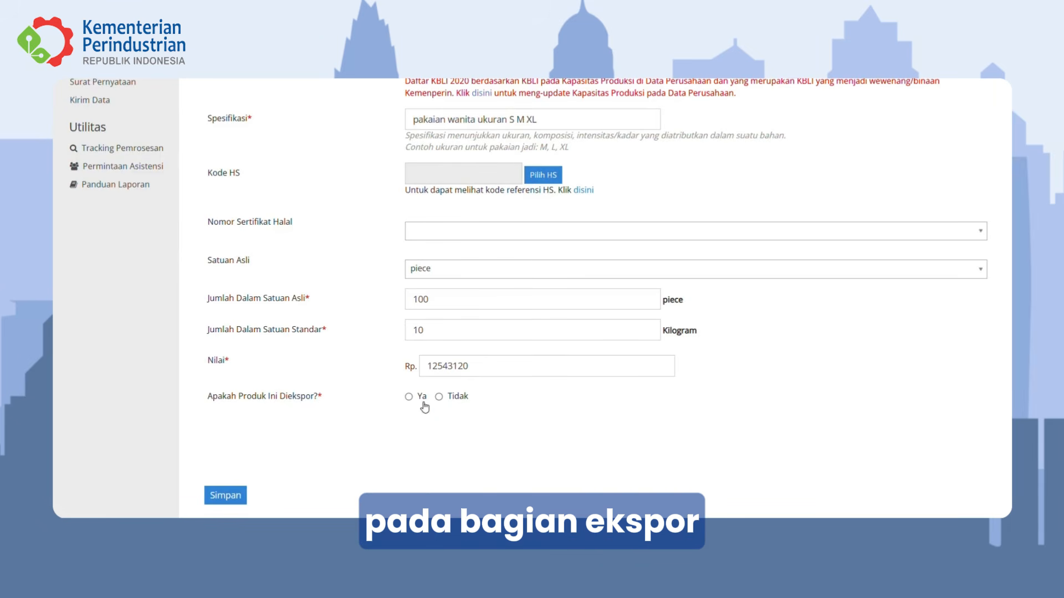
left_click(421, 403)
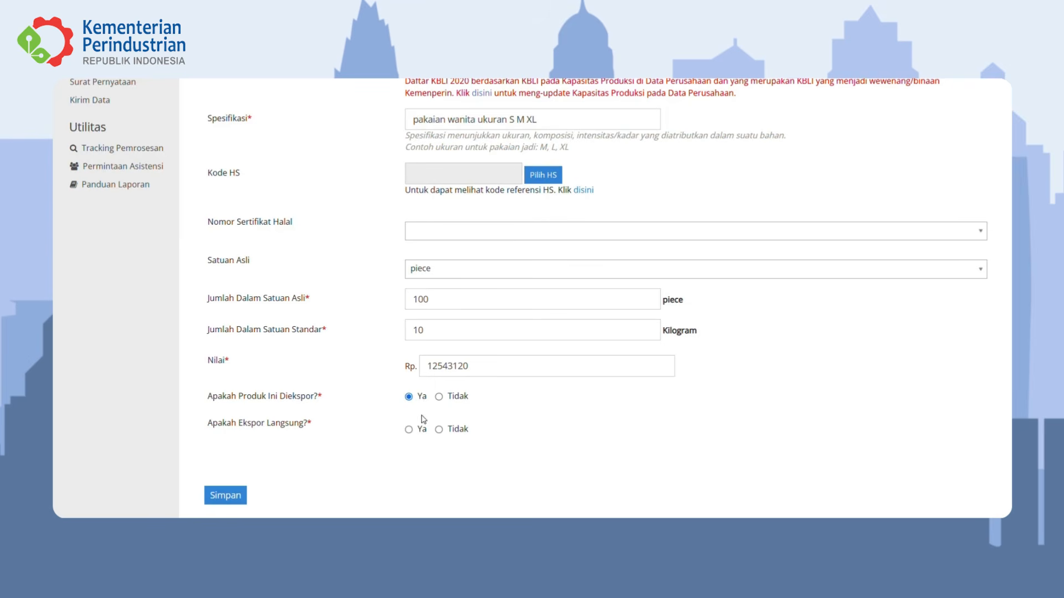
left_click(423, 436)
scroll(427, 432, "down", 1)
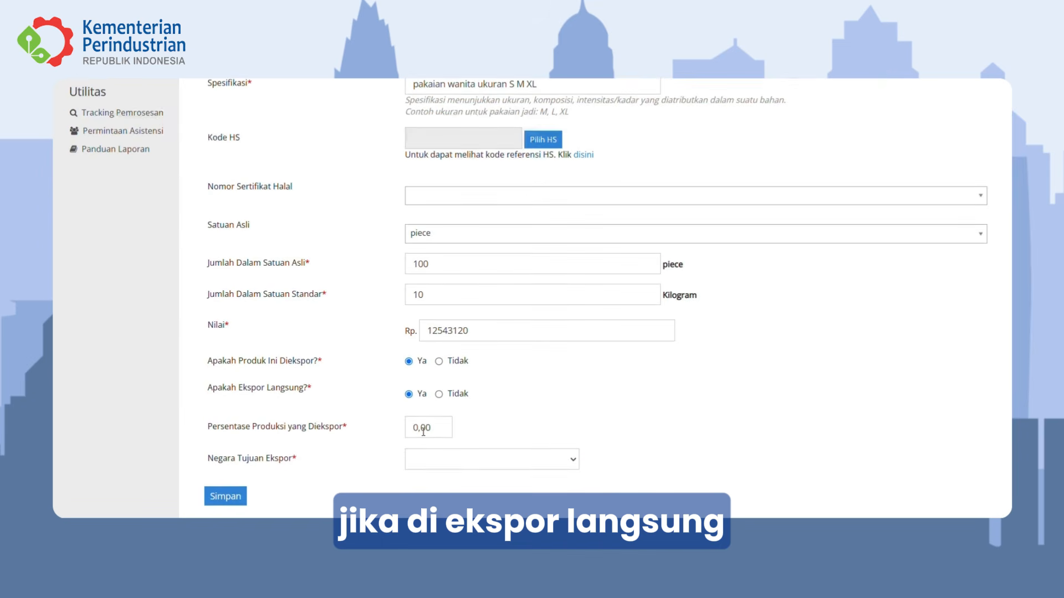
- Set the exported production percentage to 30 and the destination country to ASIA SELATAN & TENG.LAINNYA, and save the production entry
left_click(443, 429)
key("BackSpace")
key("BackSpace")
key("BackSpace")
type("3")
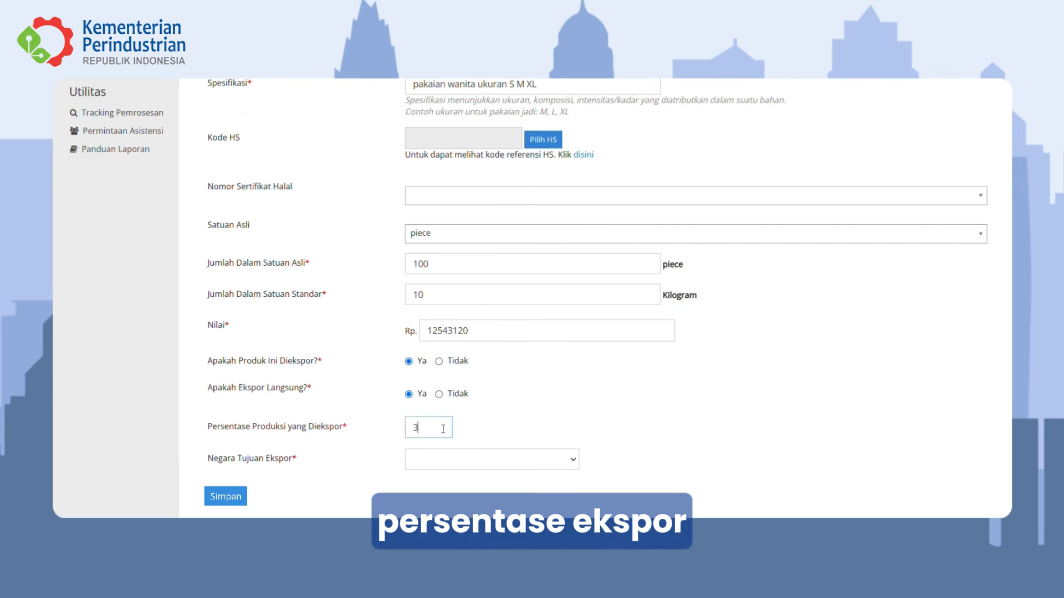
type("0")
left_click(573, 460)
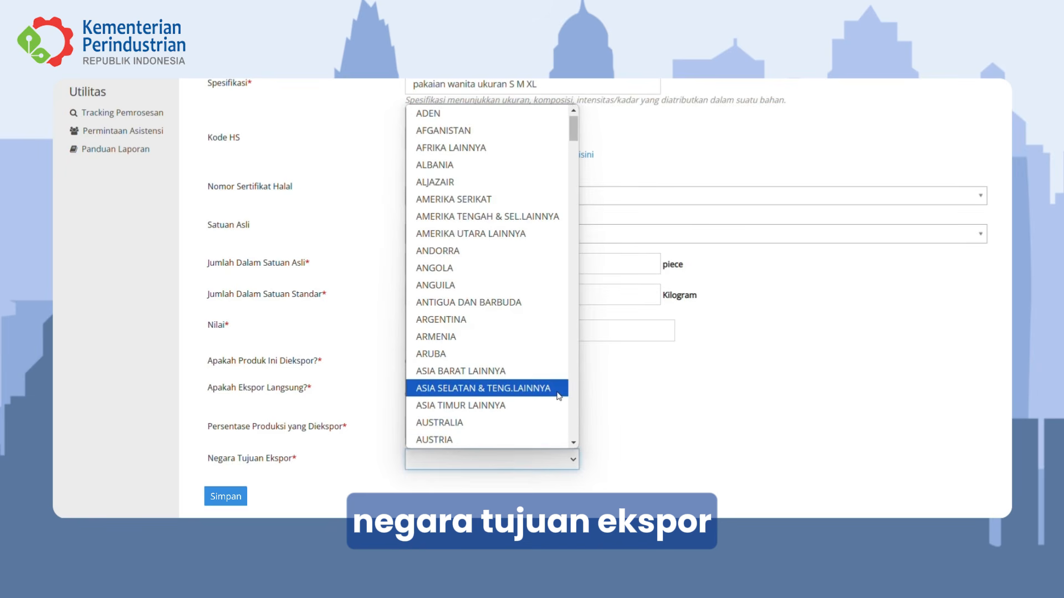
left_click(559, 388)
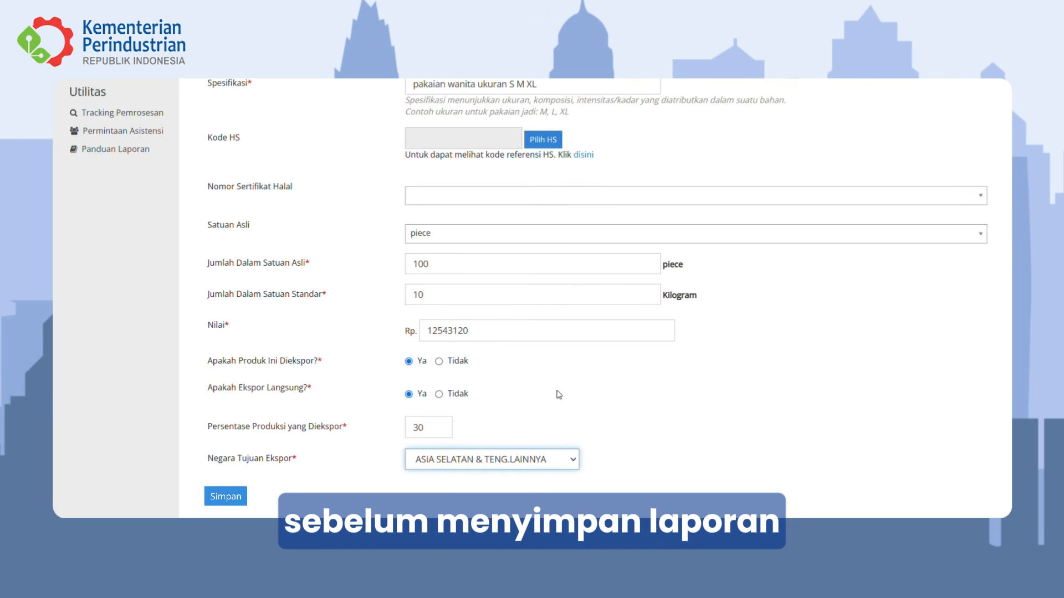
left_click(254, 497)
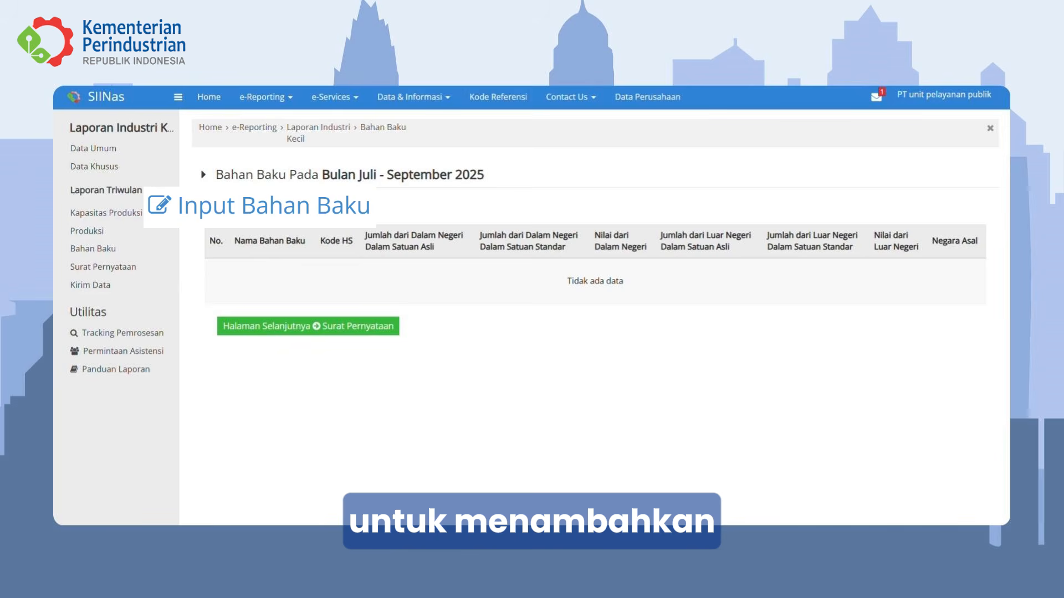
- Start a new Bahan Baku entry with the name "kain" and the Spesifikasi "katun 80%"
left_click(296, 207)
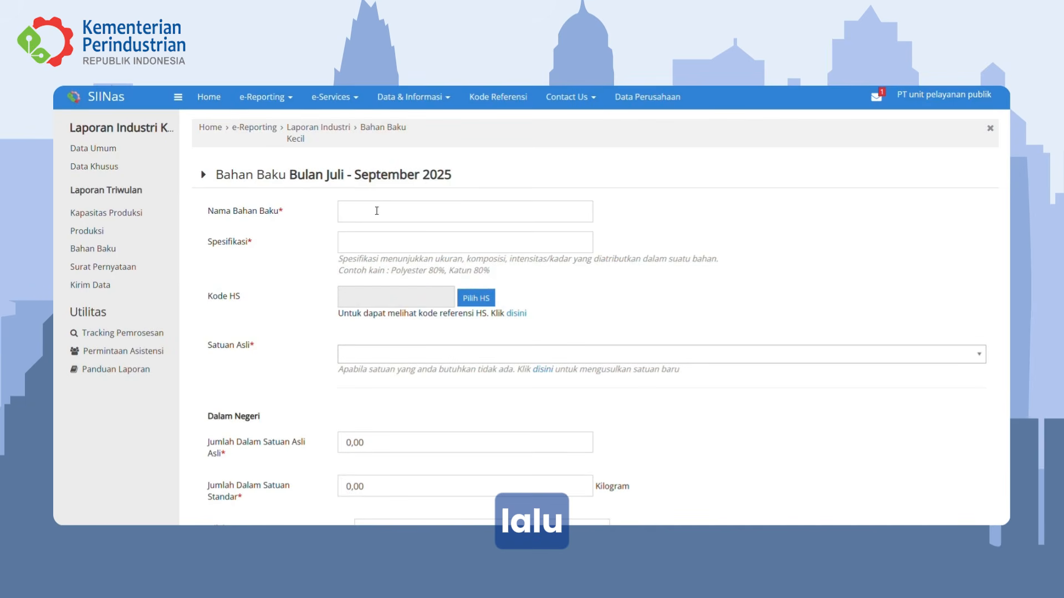
left_click(486, 212)
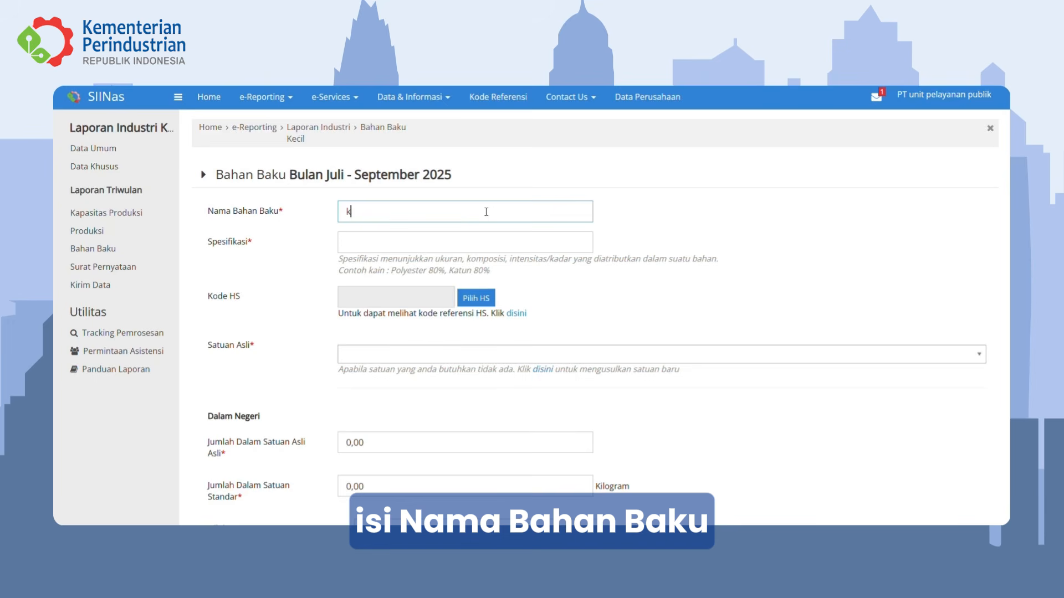
type("in")
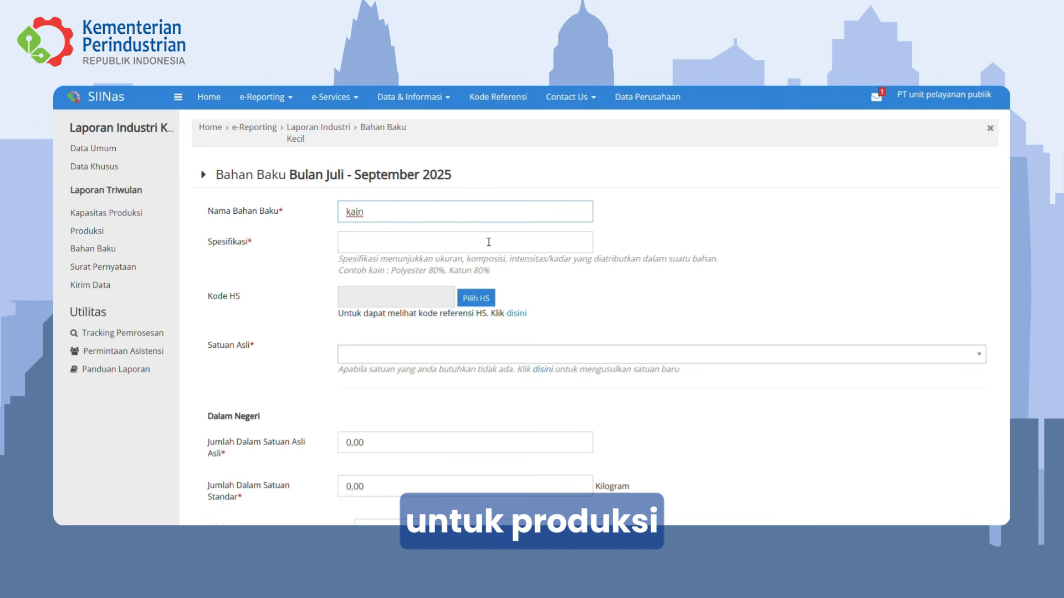
left_click(489, 242)
type("katun ")
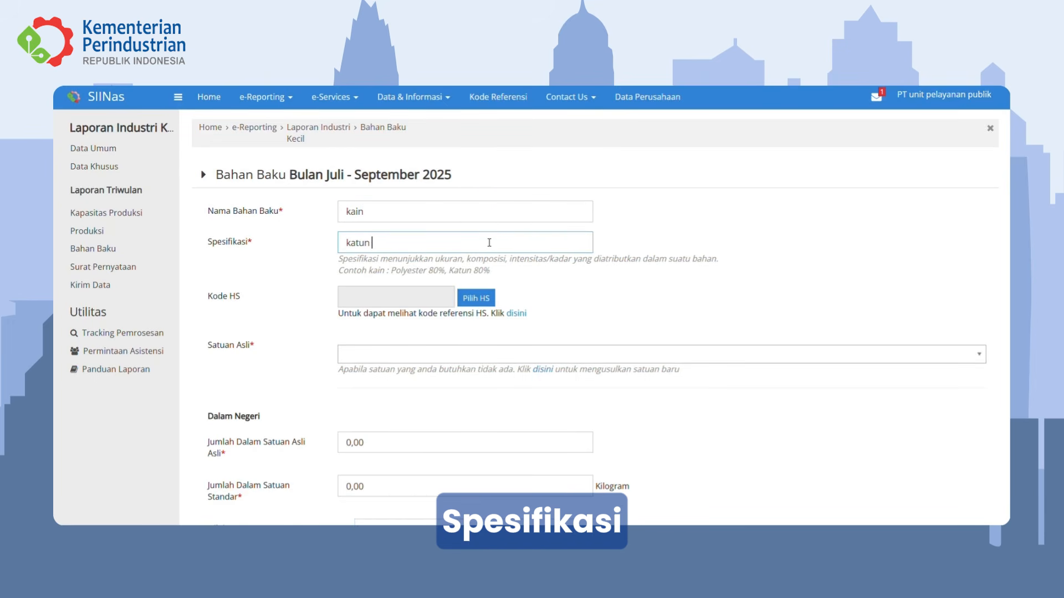
type("80%")
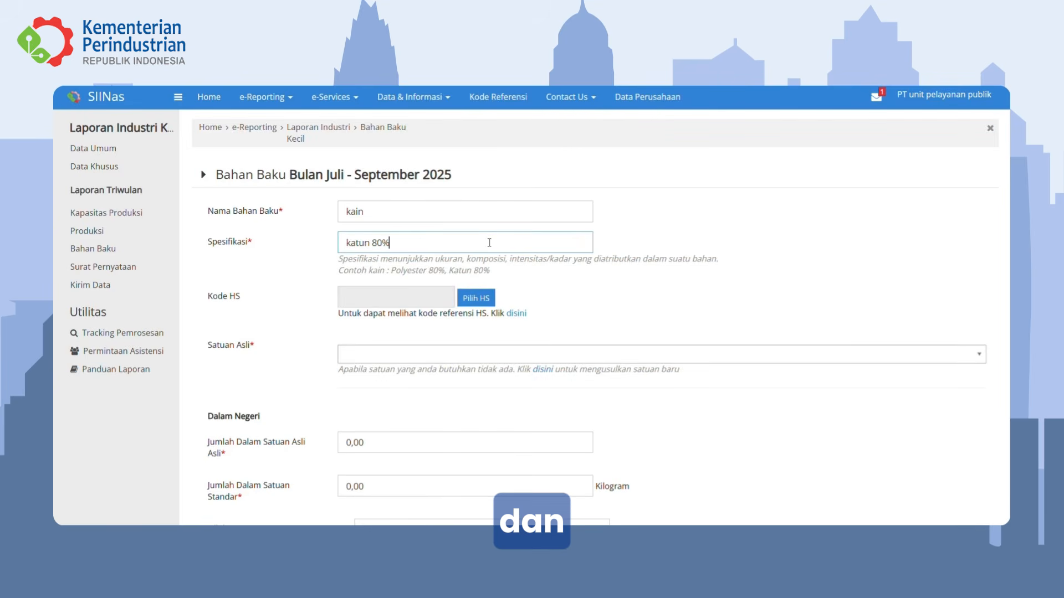
- Set the raw material's Satuan Asli to meter and its Dalam Negeri Jumlah Dalam Satuan Asli to 100
left_click(484, 359)
type("meter")
left_click(475, 423)
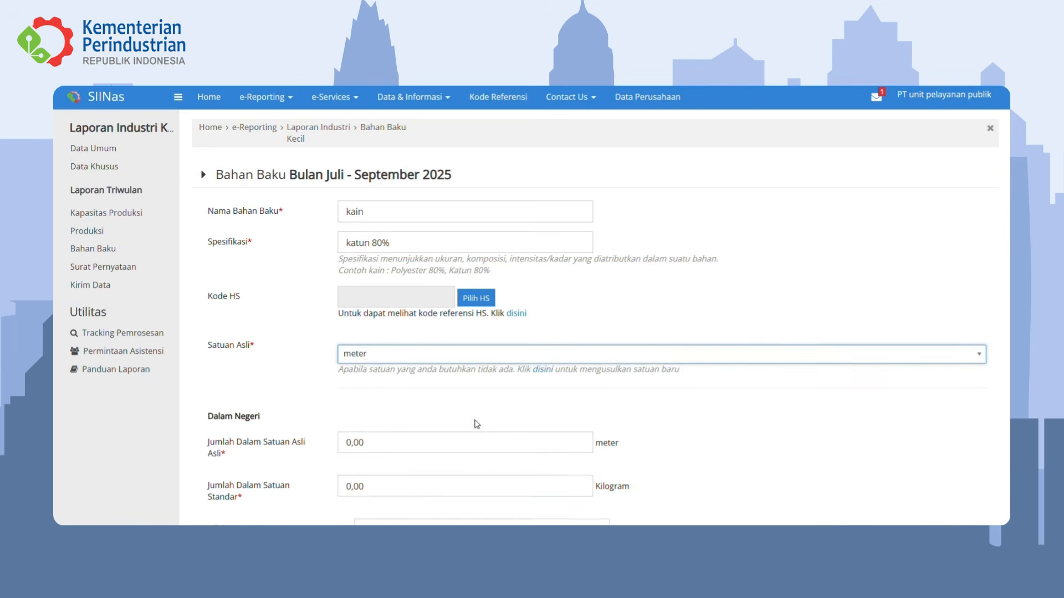
scroll(475, 421, "down", 3)
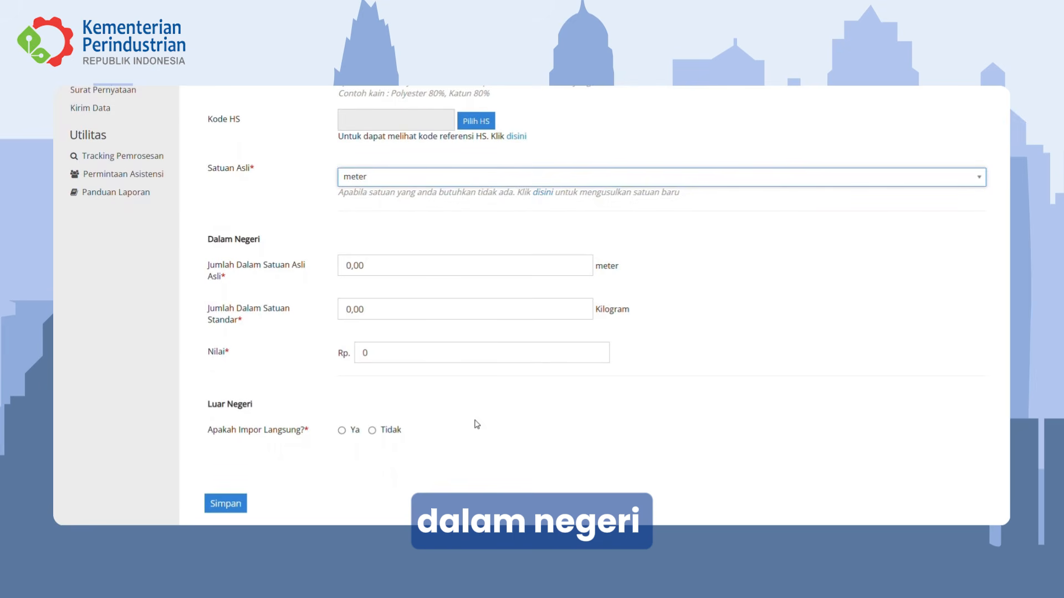
left_click(470, 266)
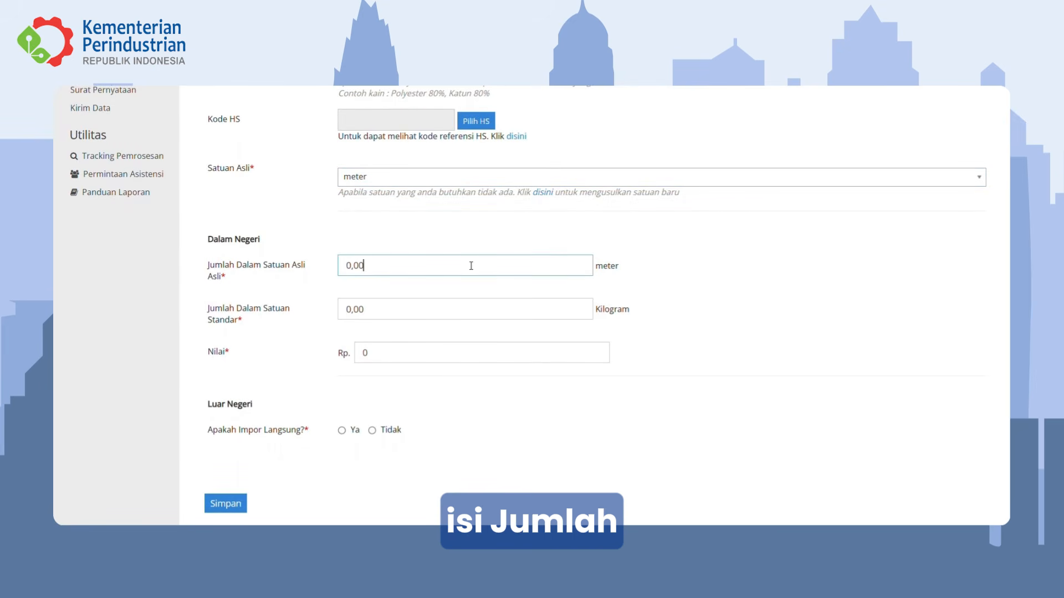
key("BackSpace")
key("BackSpace")
key("BackSpace")
key("BackSpace")
type("100")
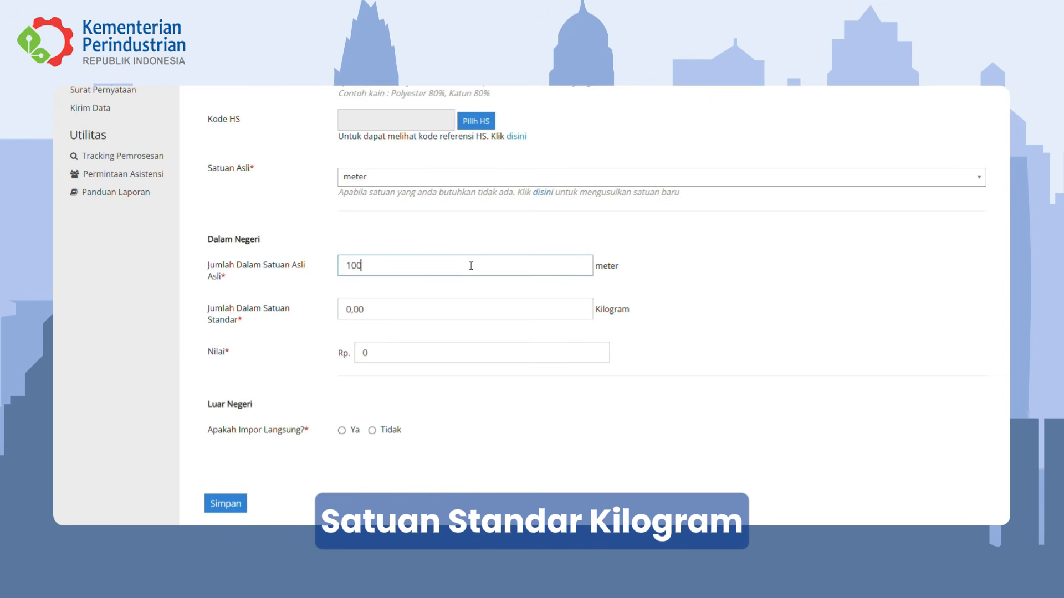
- Set the raw material's Dalam Negeri Jumlah Dalam Satuan Standar to 5 Kilogram
left_click(468, 316)
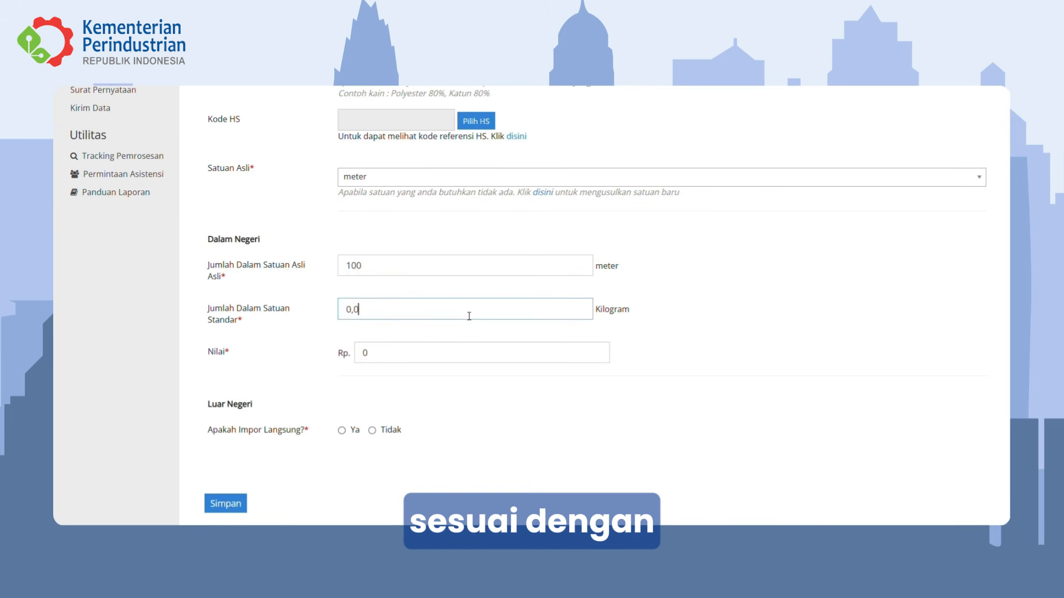
key("BackSpace")
key("BackSpace")
key("BackSpace")
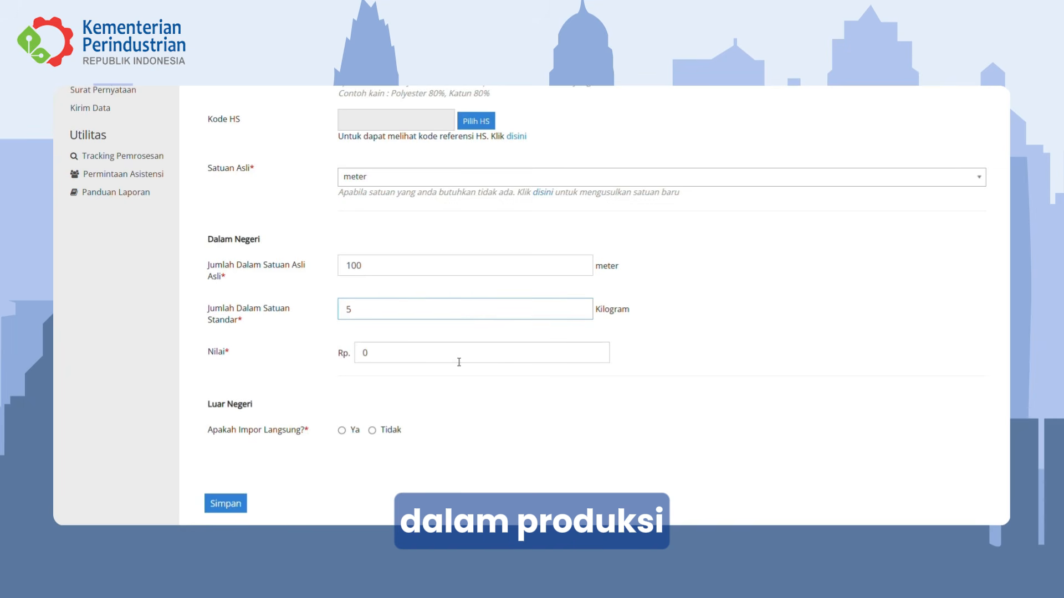
- Set the Dalam Negeri Nilai to Rp. 3875200 and answer Tidak to Apakah Impor Langsung
left_click(459, 362)
key("BackSpace")
type("38")
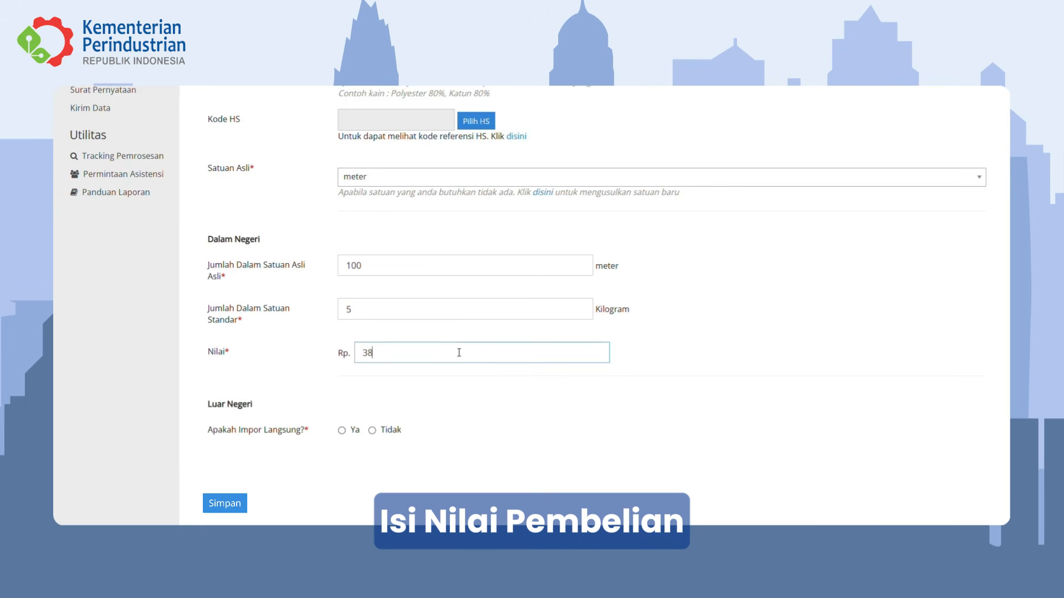
type("7520")
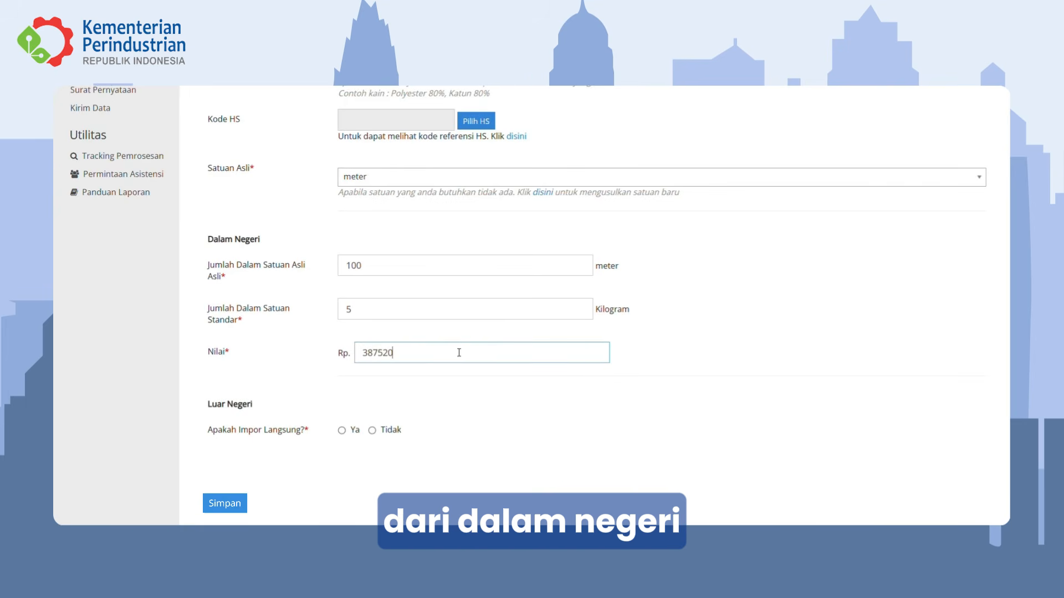
type("0")
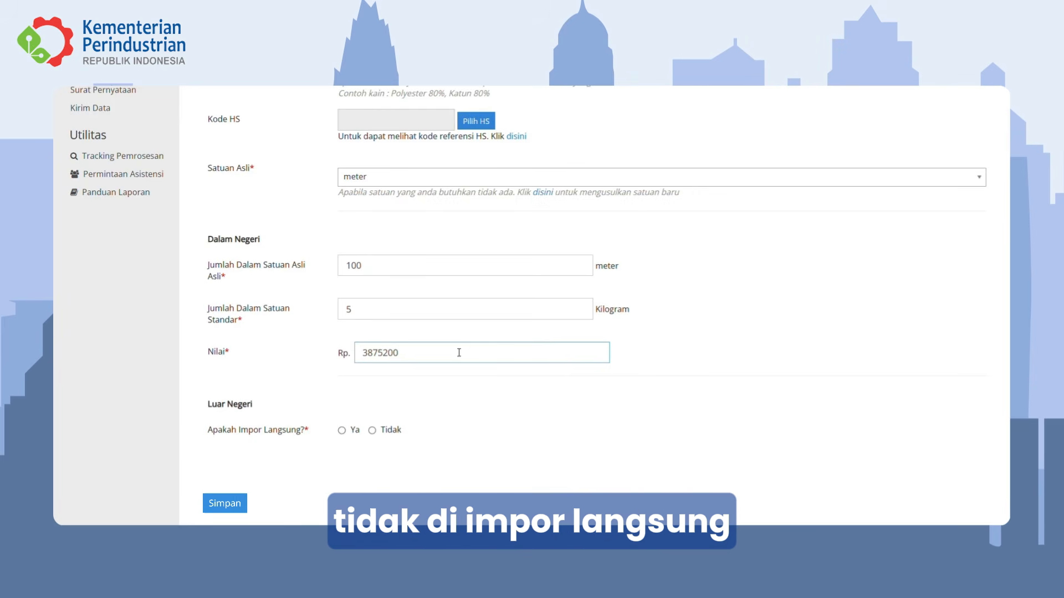
left_click(393, 431)
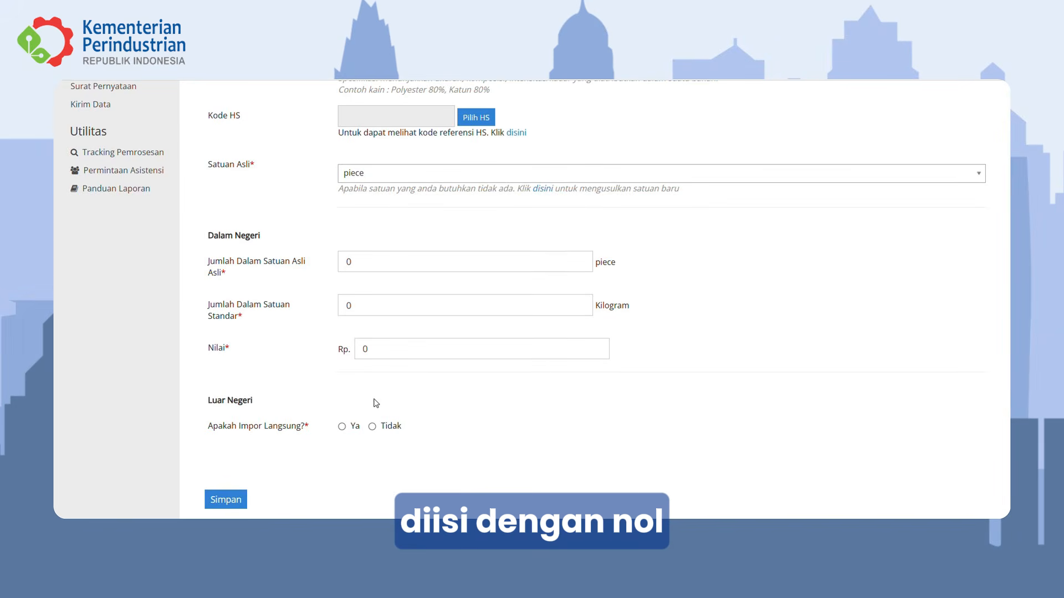
- For the raw material measured in piece, answer Ya to Apakah Impor Langsung and set the Luar Negeri Jumlah Dalam Satuan Asli to 100
left_click(355, 430)
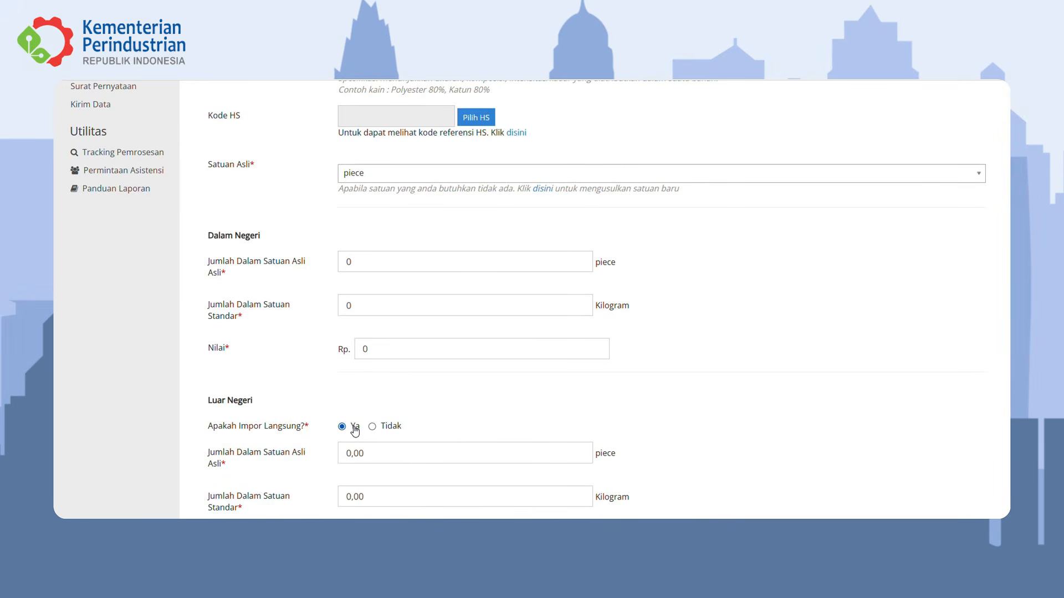
scroll(355, 430, "down", 2)
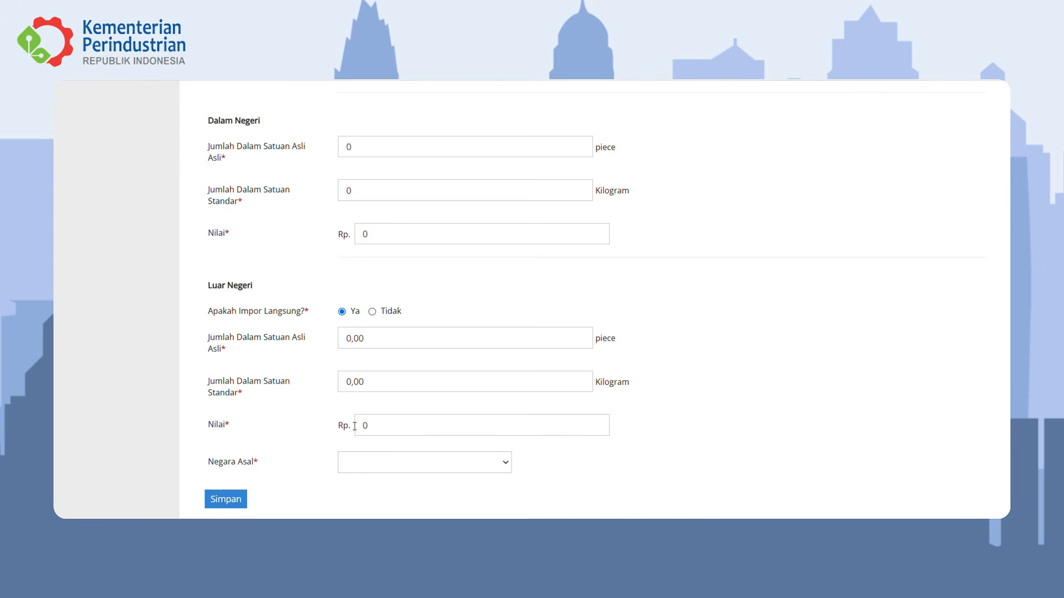
left_click(385, 341)
key("BackSpace")
key("BackSpace")
key("BackSpace")
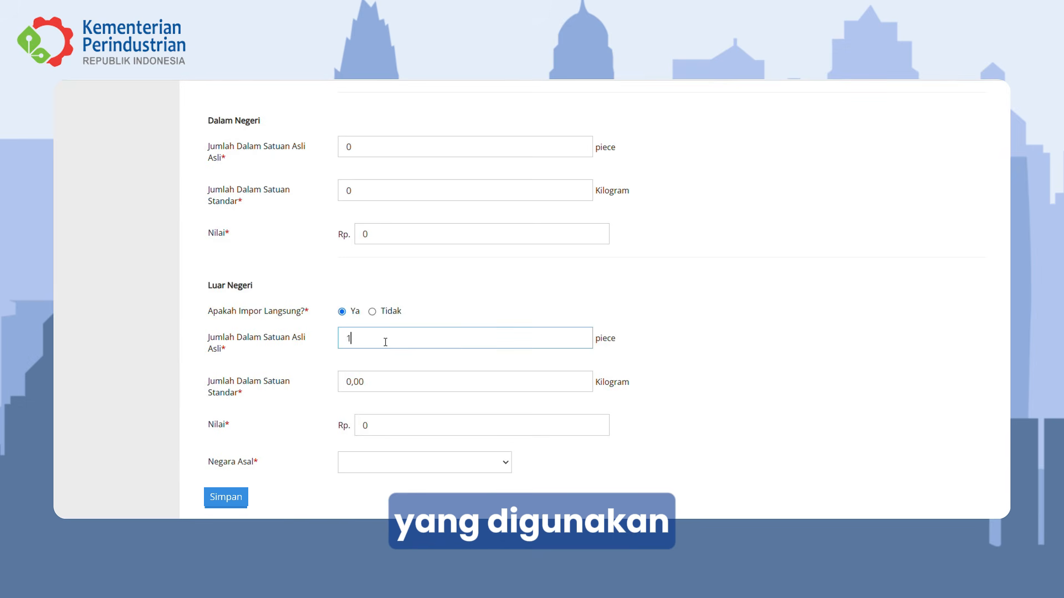
type("100")
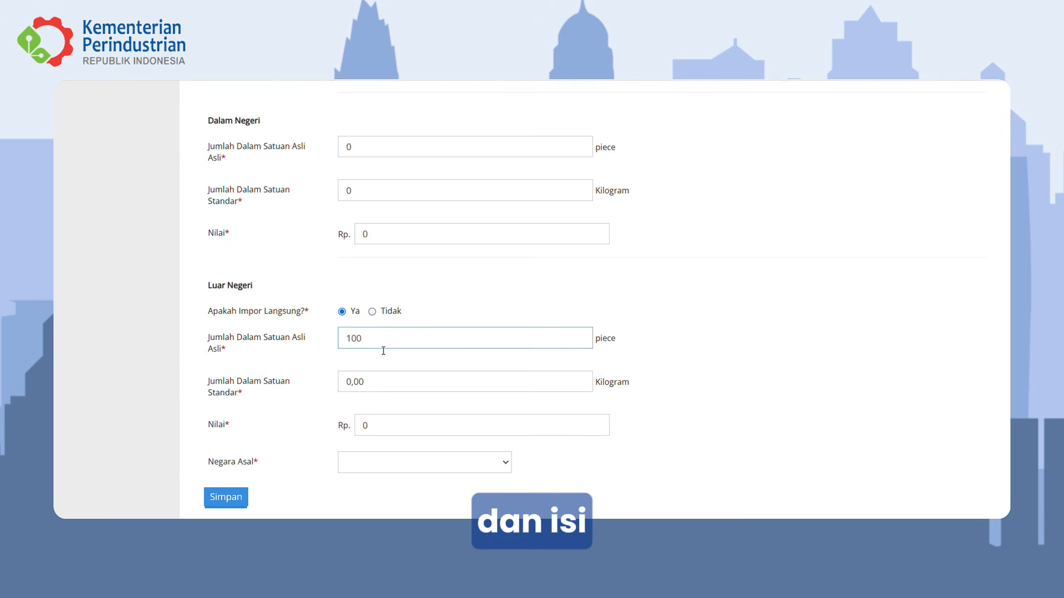
- Set the imported raw material's Luar Negeri Jumlah Dalam Satuan Standar to 5 Kilogram
left_click(370, 385)
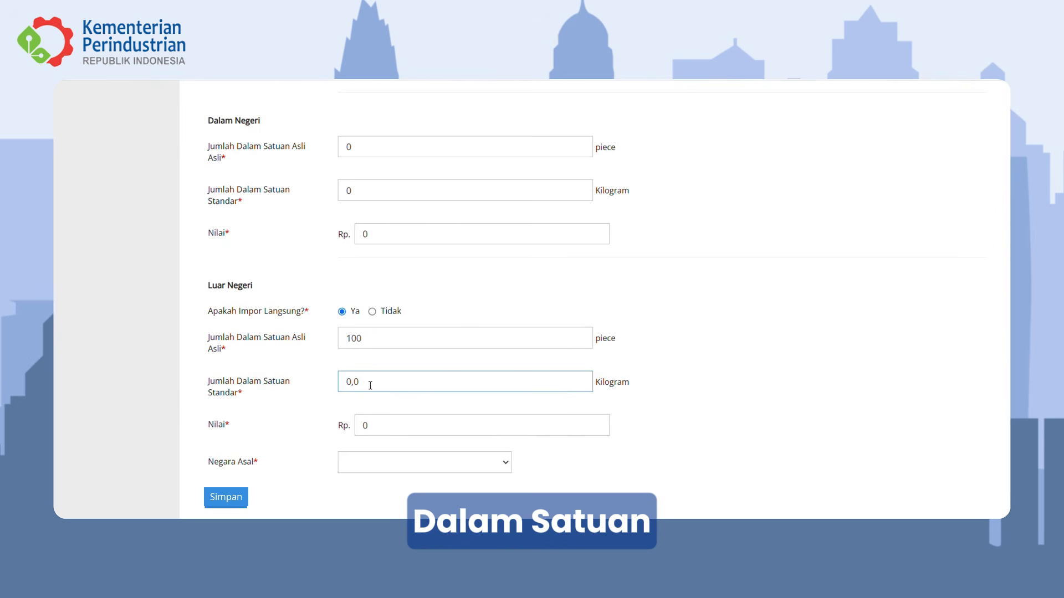
key("BackSpace")
key("BackSpace")
key("BackSpace")
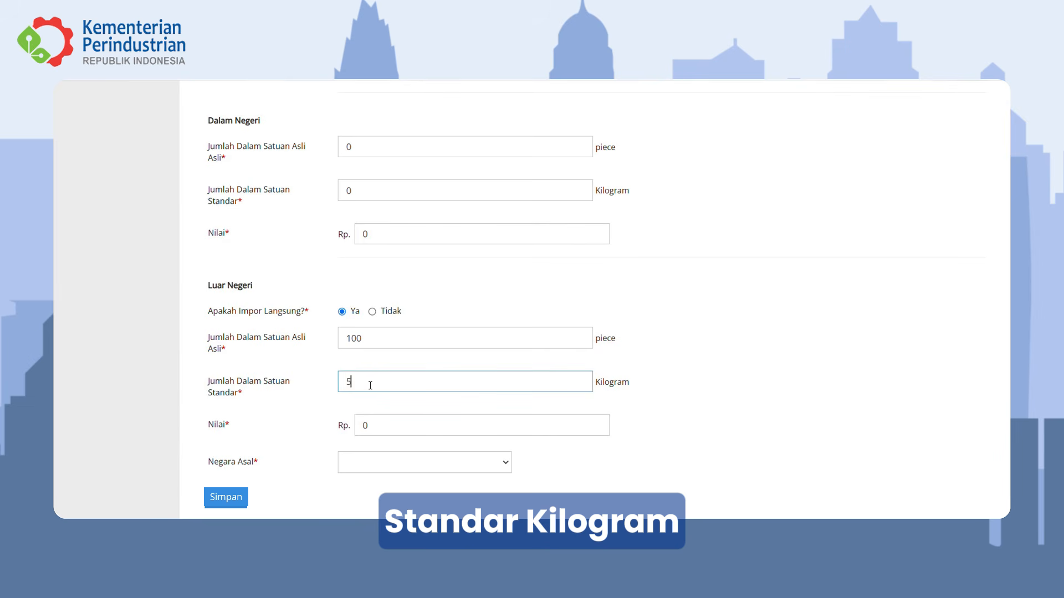
- Set the imported raw material's Luar Negeri Nilai to Rp. 4654200
left_click(377, 421)
key("BackSpace")
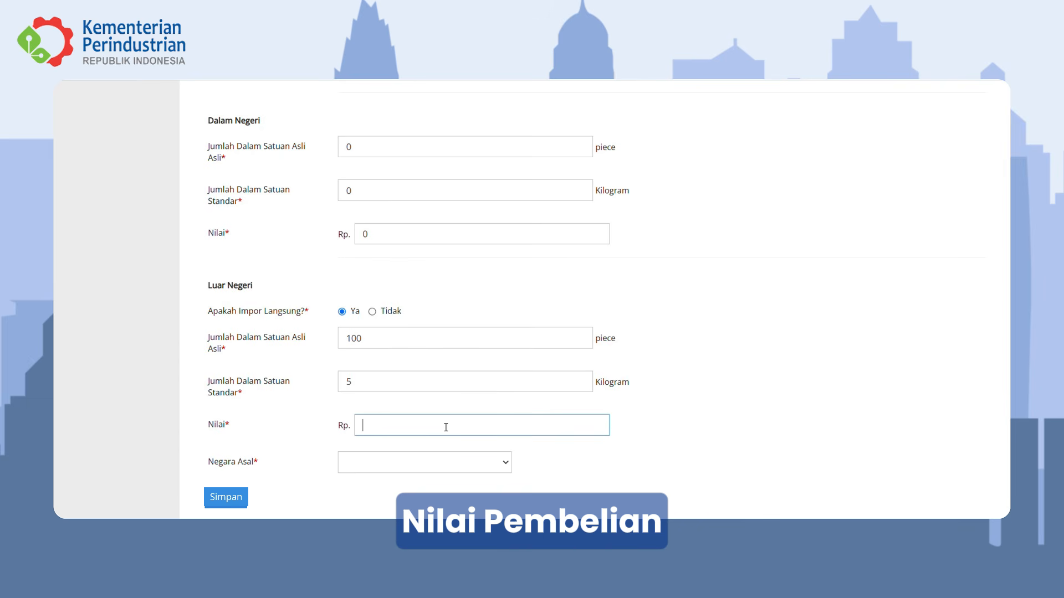
type("4")
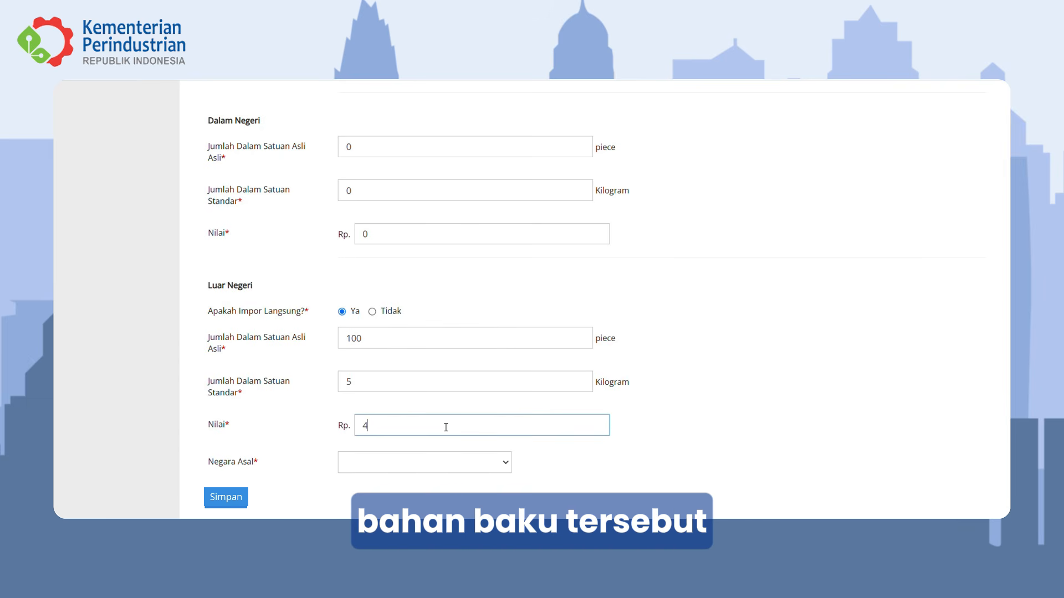
type("654300")
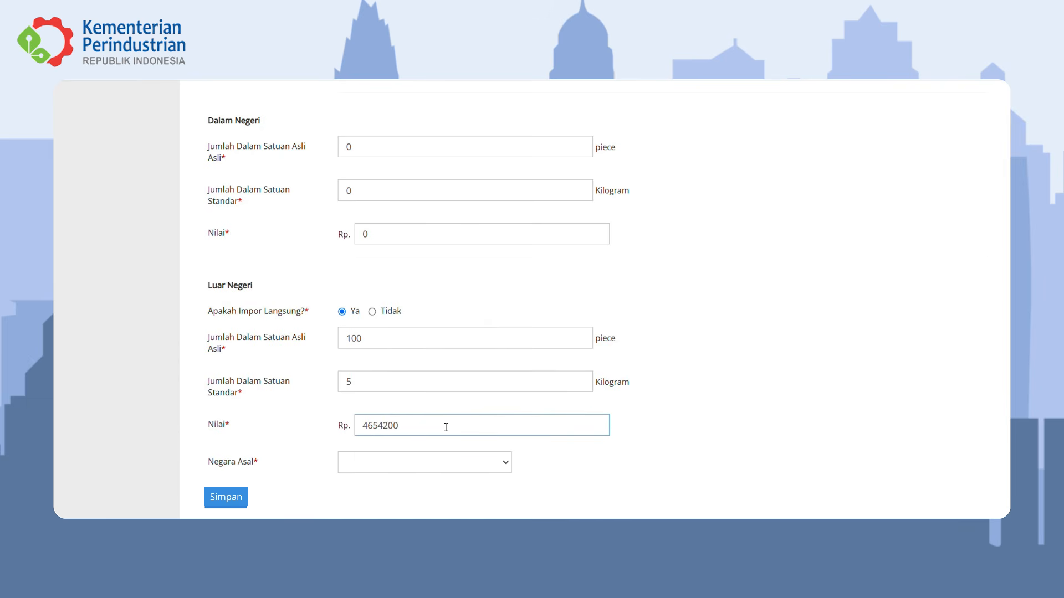
- Choose the Negara Asal for the imported raw material
left_click(505, 471)
scroll(487, 408, "down", 1)
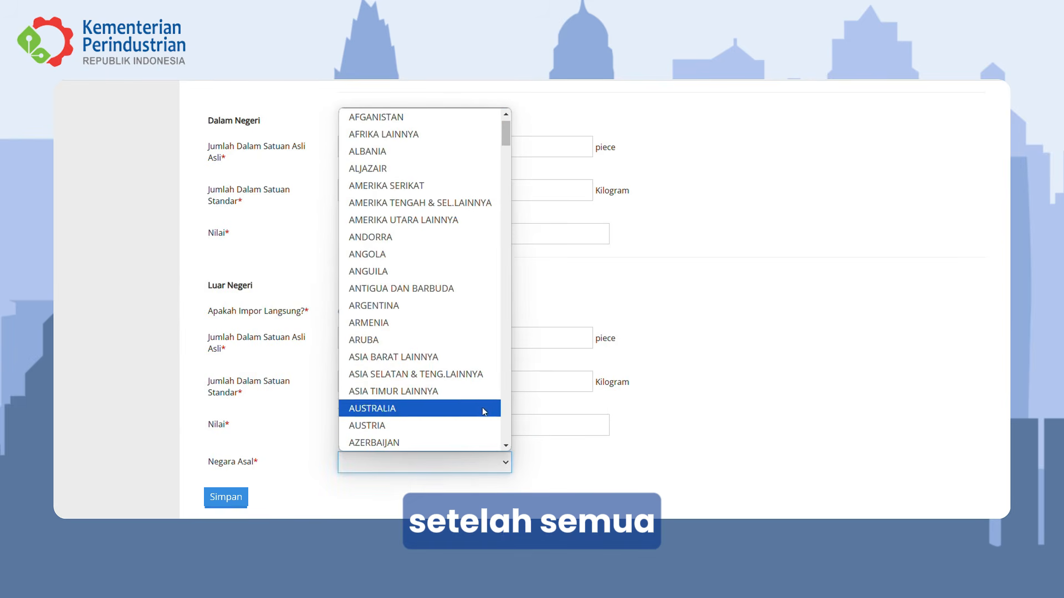
left_click(487, 373)
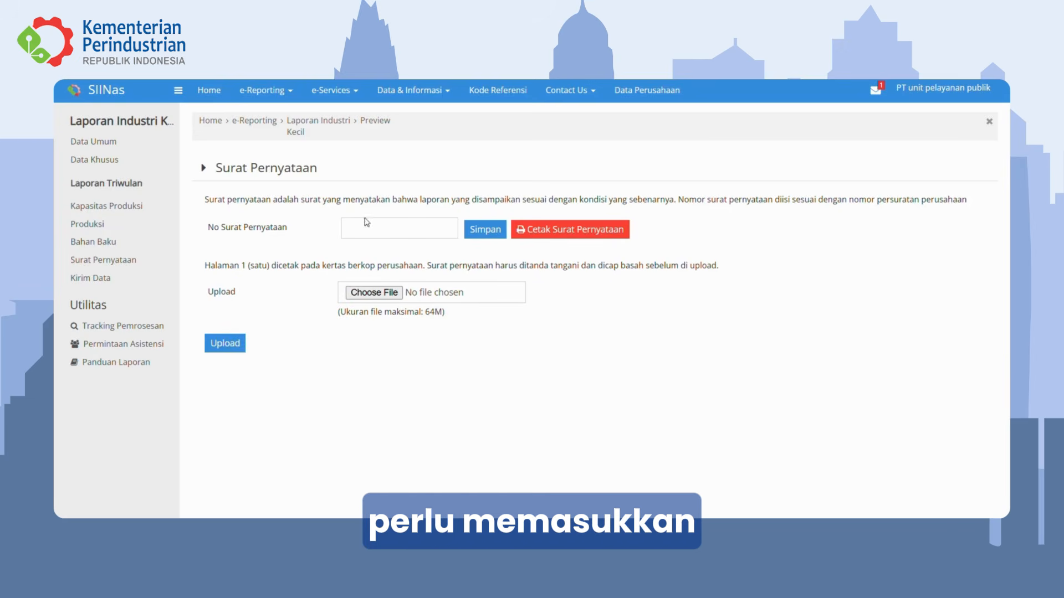
- Enter 456 as the No Surat Pernyataan and save it
type("456")
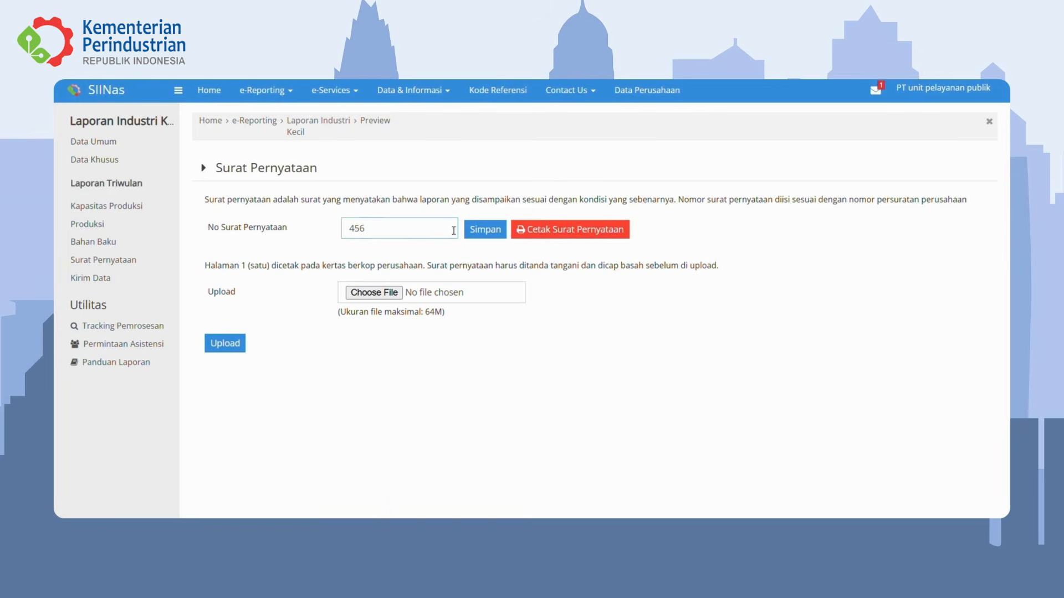
left_click(484, 229)
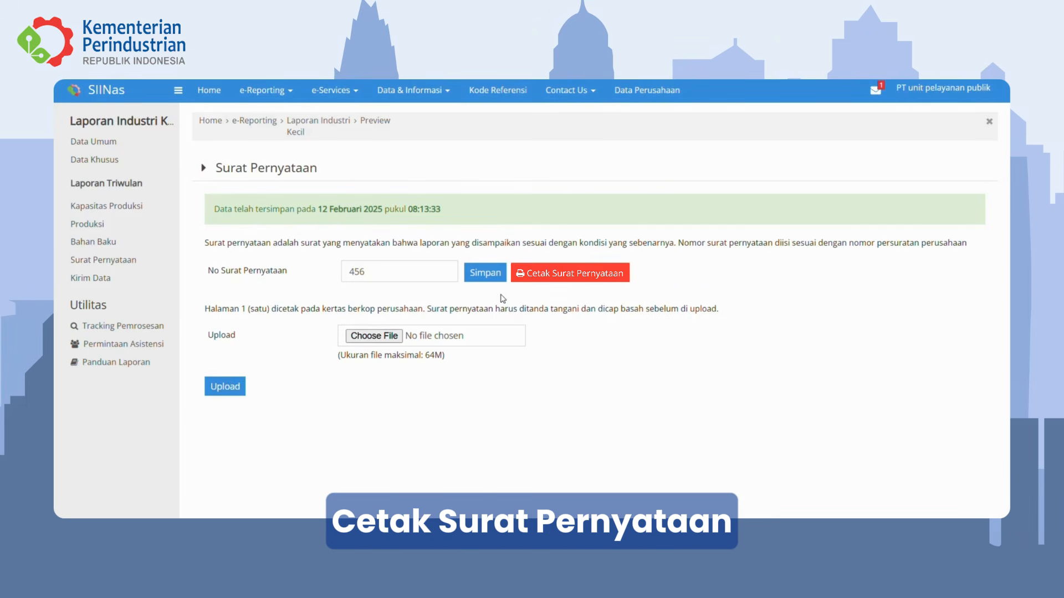